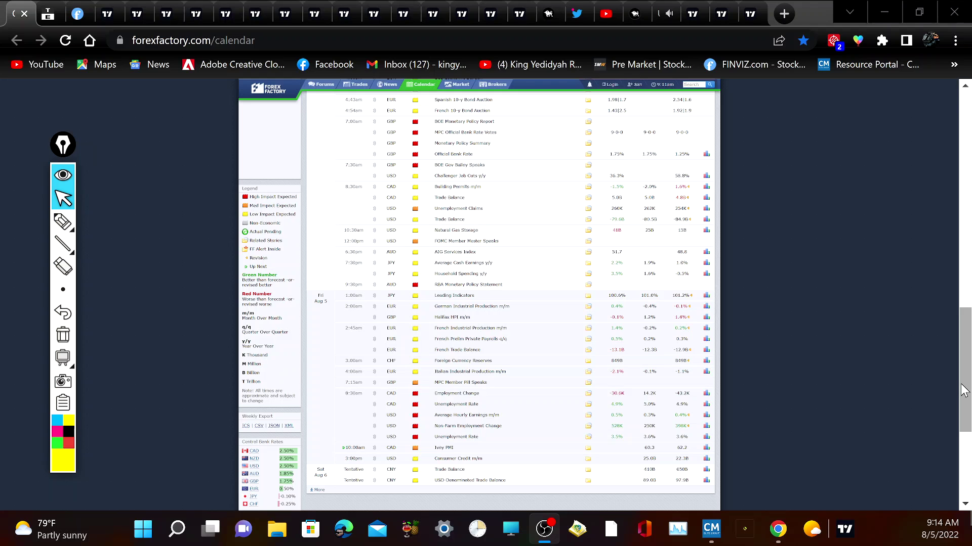
Circle the three 8:30am USD rows, Average Hourly Earnings through Unemployment Rate, with a yellow pen on the economic calendar
left_click_drag(963, 391, 952, 420)
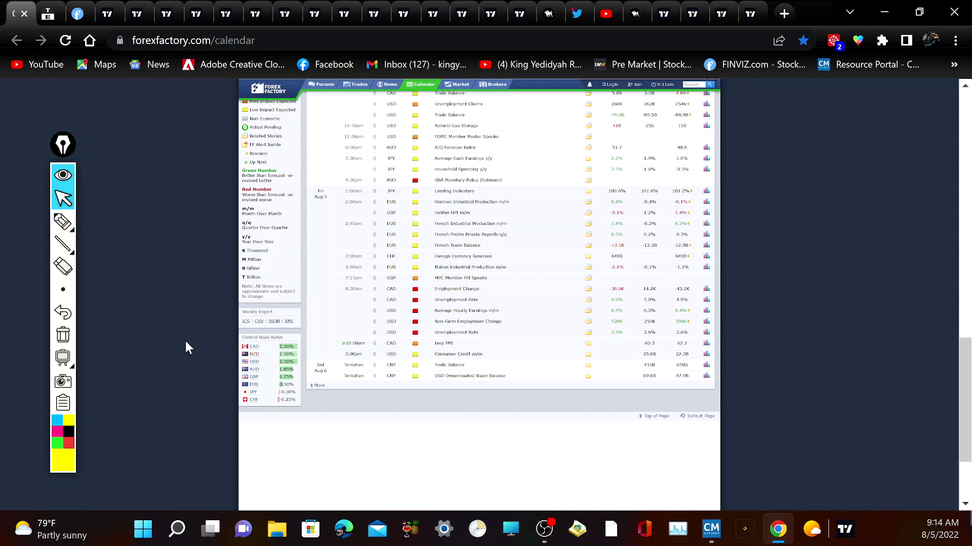
left_click(65, 221)
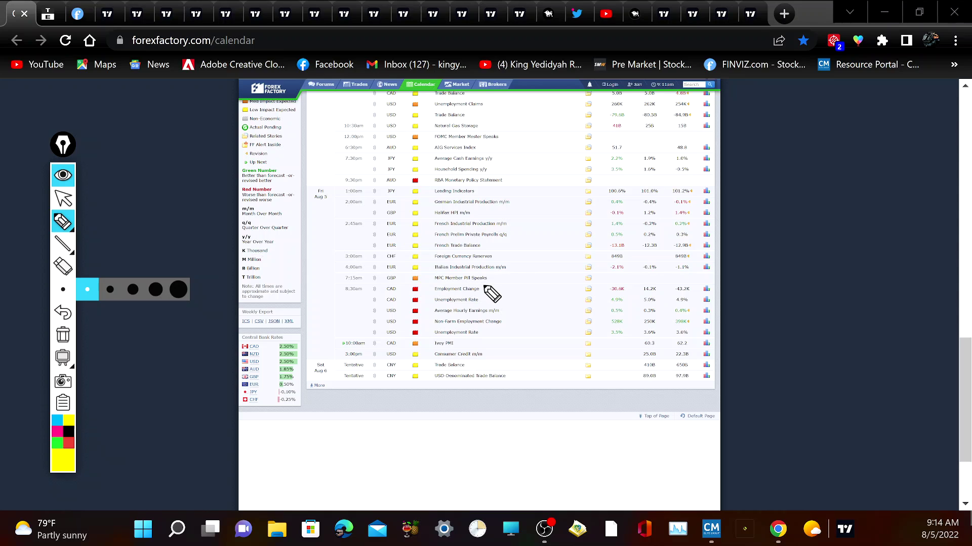
left_click_drag(484, 286, 441, 286)
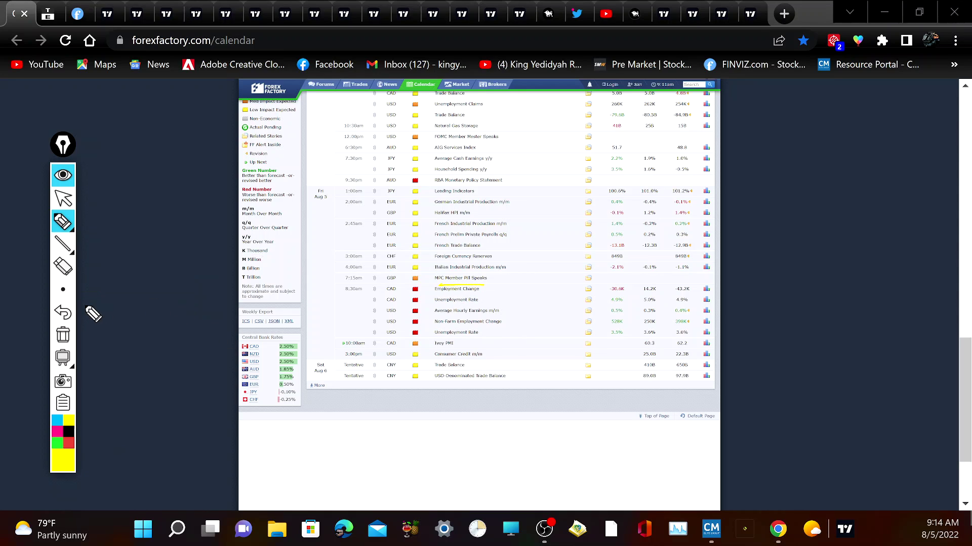
left_click(62, 338)
mouse_move(421, 307)
left_mouse_down()
mouse_move(350, 315)
mouse_move(369, 335)
mouse_move(420, 341)
mouse_move(479, 339)
mouse_move(520, 324)
mouse_move(502, 310)
mouse_move(420, 306)
left_mouse_up()
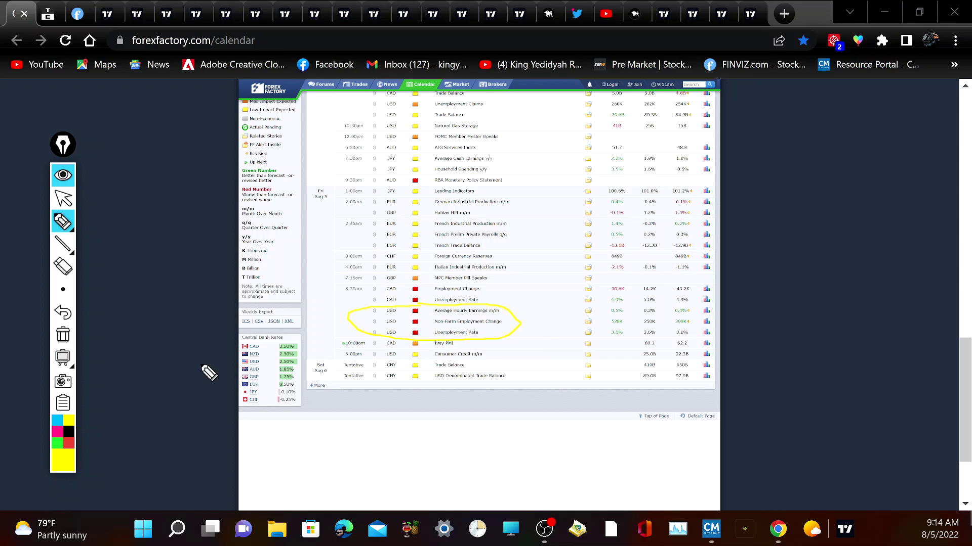
Outline the circled USD rows again in pink, clear the drawings from the calendar, and return to the pointer
left_click(57, 431)
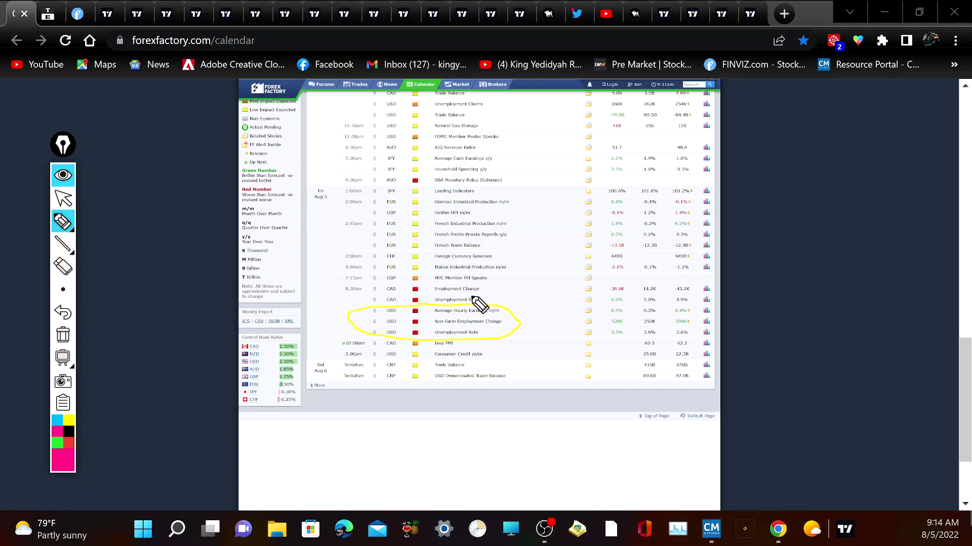
mouse_move(452, 306)
left_mouse_down()
mouse_move(375, 307)
mouse_move(350, 332)
mouse_move(483, 339)
mouse_move(526, 316)
mouse_move(450, 307)
left_mouse_up()
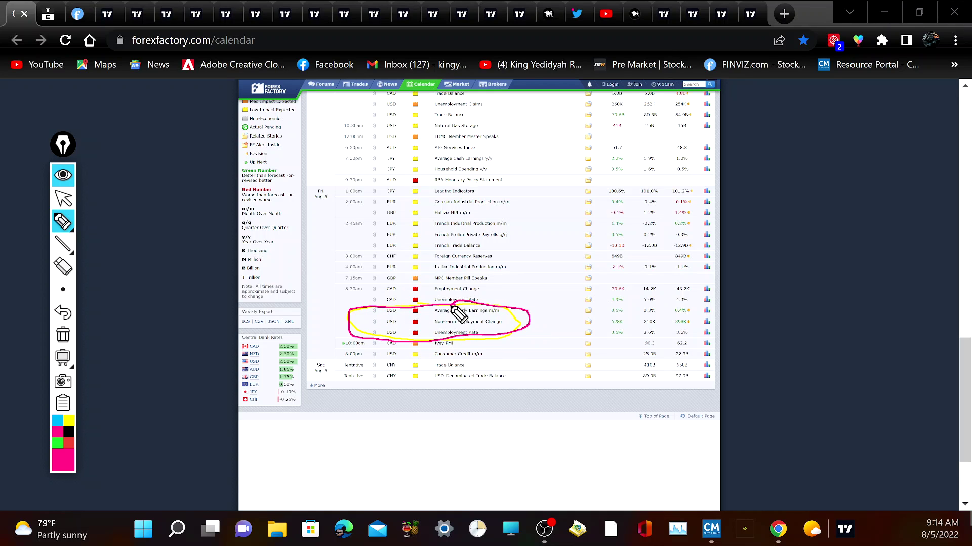
left_click(63, 335)
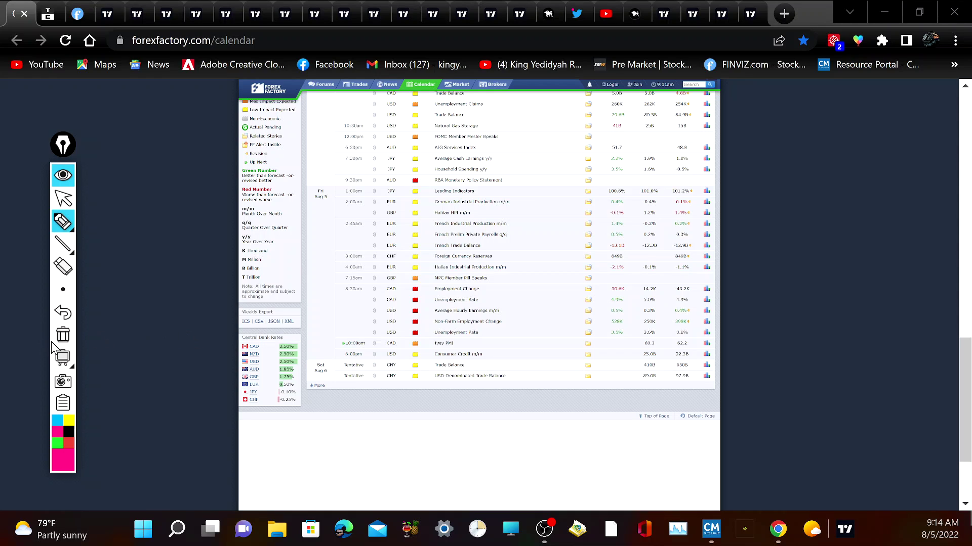
left_click(63, 290)
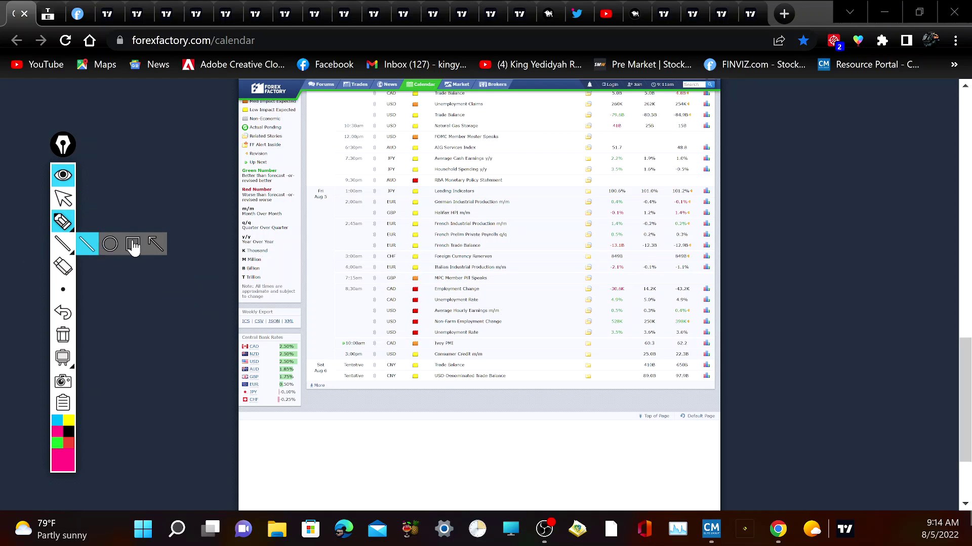
left_click(62, 197)
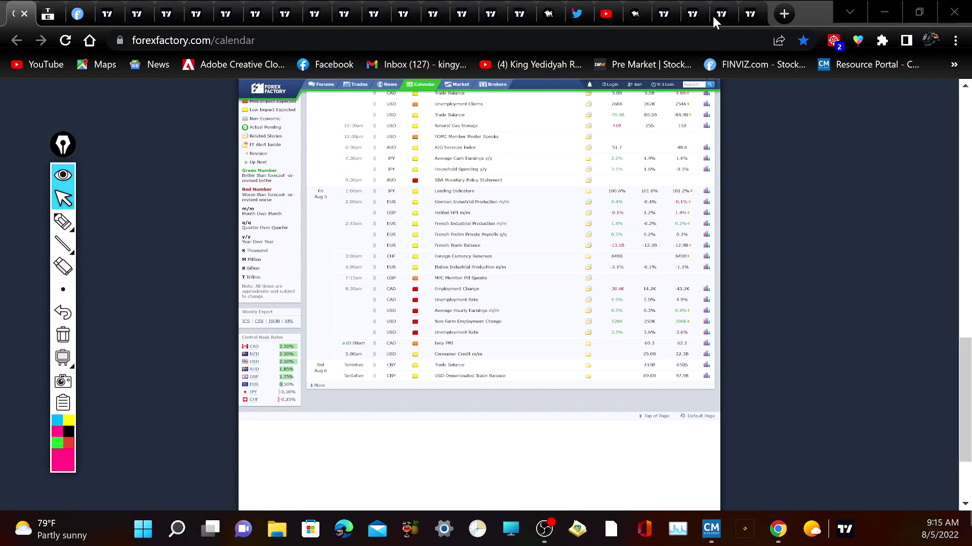
Switch to the 4-hour Dow Jones FXCM Dollar Index chart in TradingView and move the annotation toolbar further into the chart
left_click(670, 13)
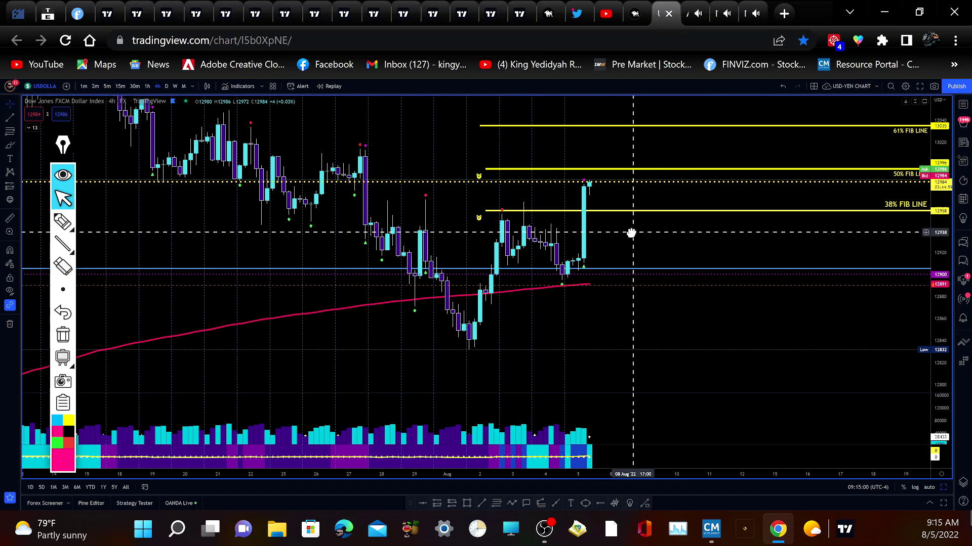
left_click_drag(628, 232, 667, 249)
left_click_drag(63, 146, 153, 155)
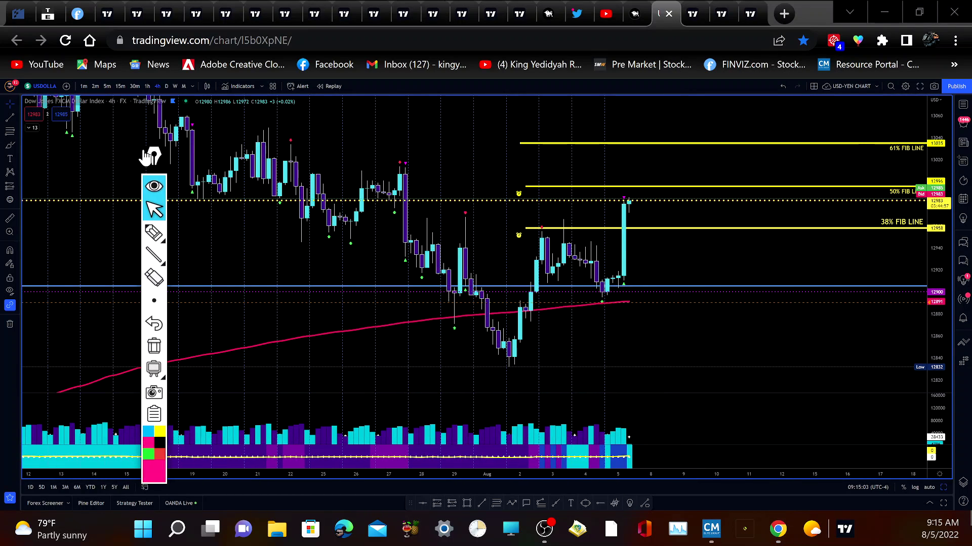
Expand the chart's indicator legend and add the Pivot Points Standard indicator from the favorites
left_click(32, 127)
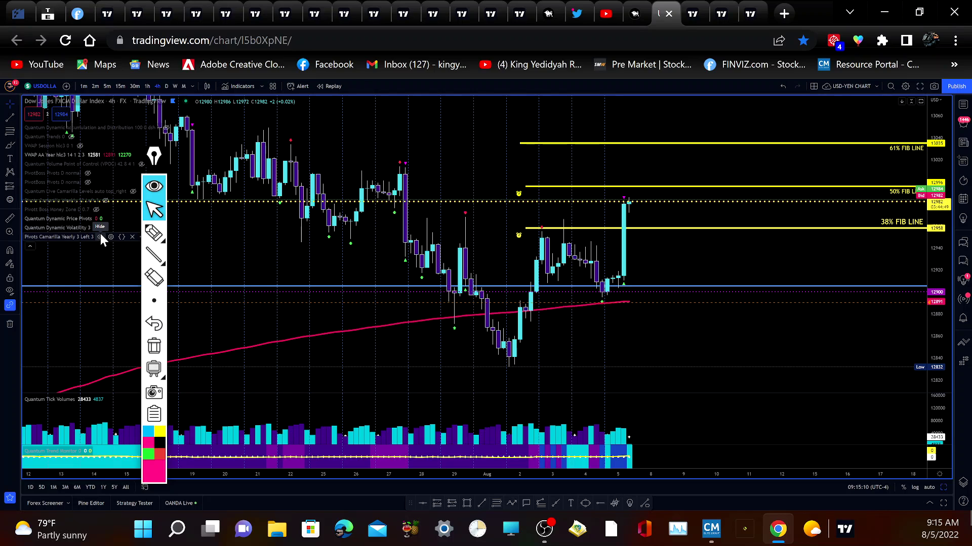
left_click(233, 86)
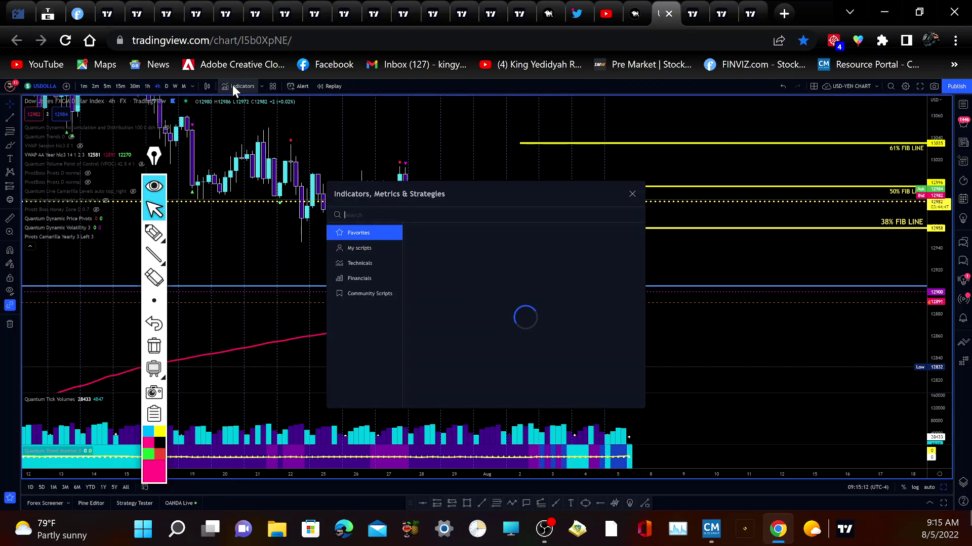
scroll(450, 323, "down", 1)
scroll(450, 323, "down", 5)
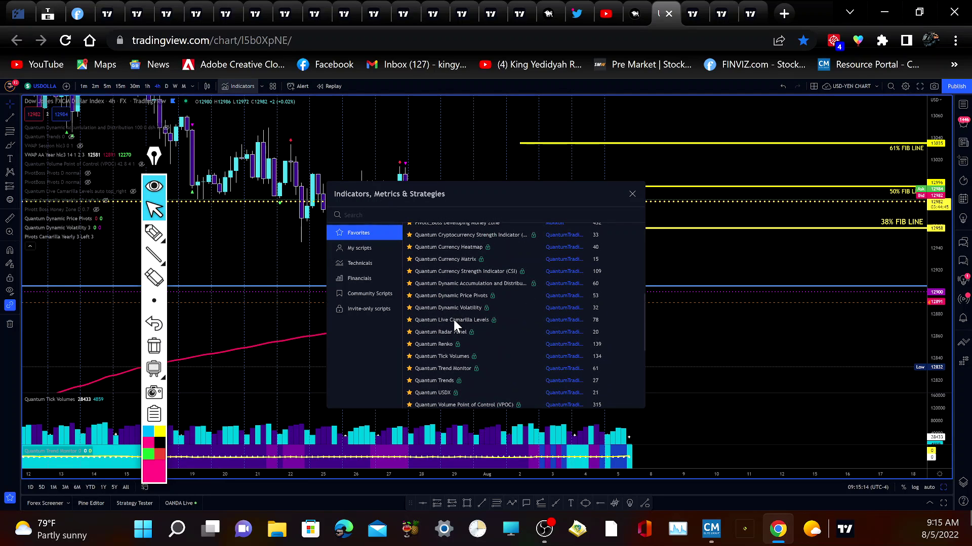
scroll(453, 319, "up", 2)
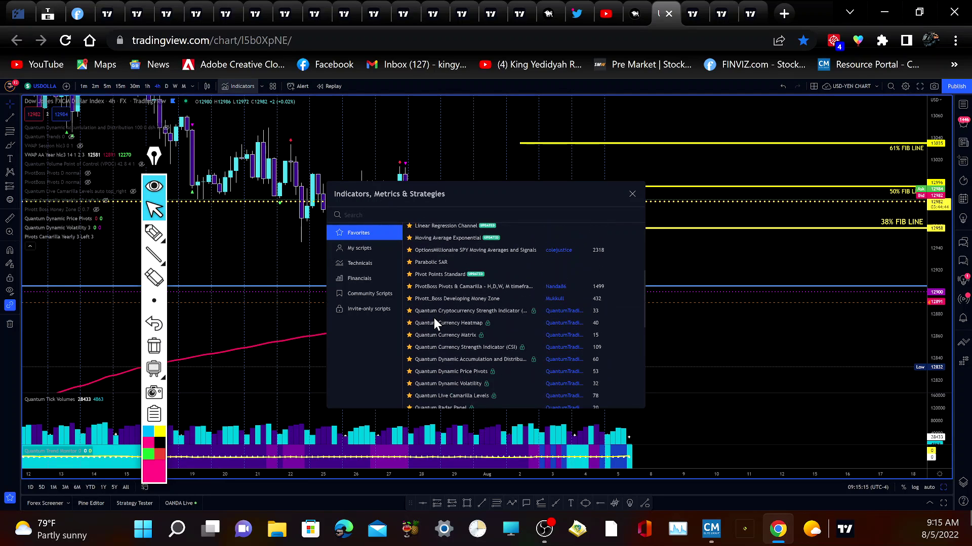
left_click(441, 274)
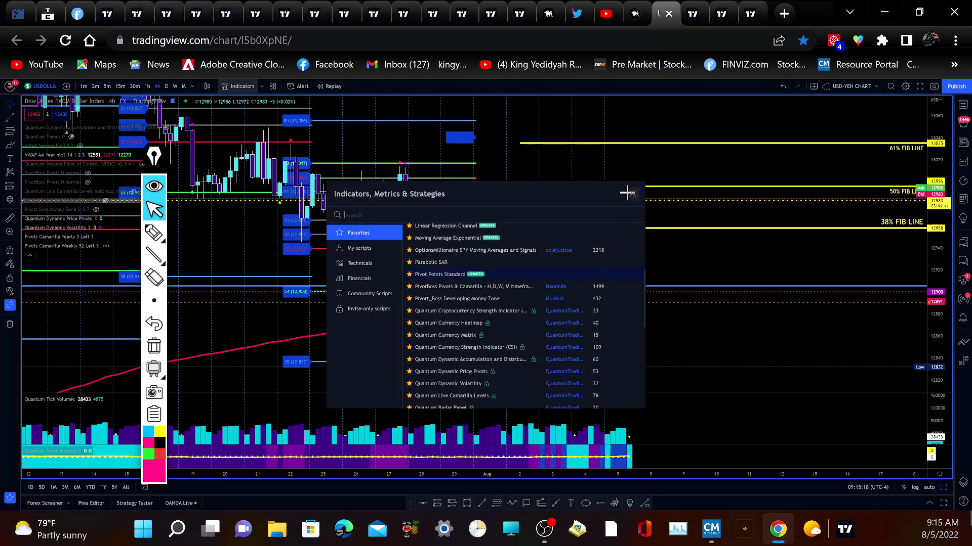
left_click(631, 195)
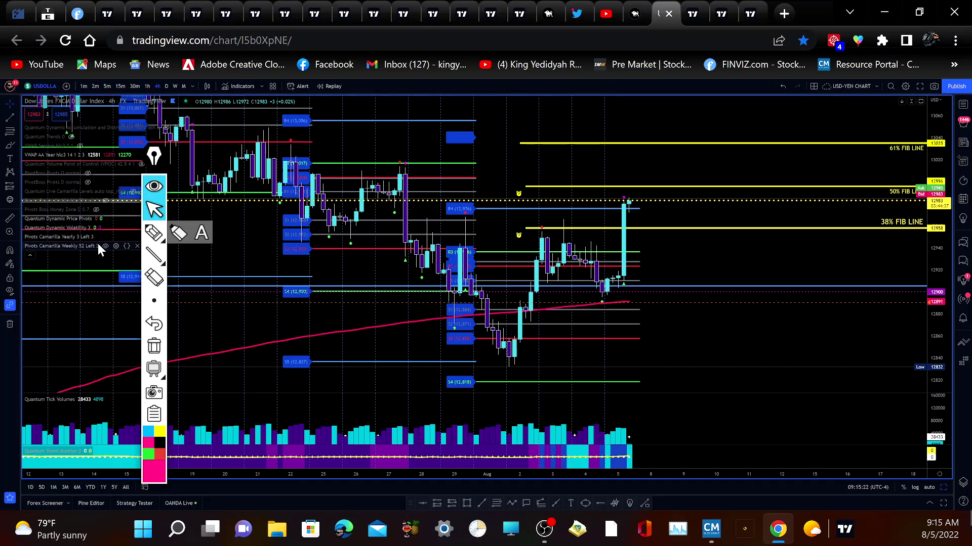
Set the new Camarilla pivots to the Monthly timeframe with 12 pivots back
left_click(116, 246)
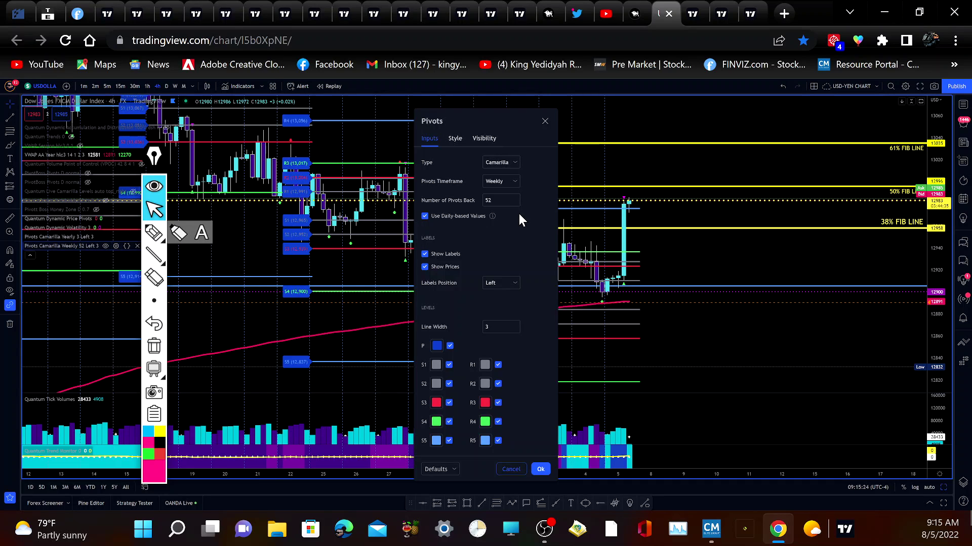
left_click(515, 181)
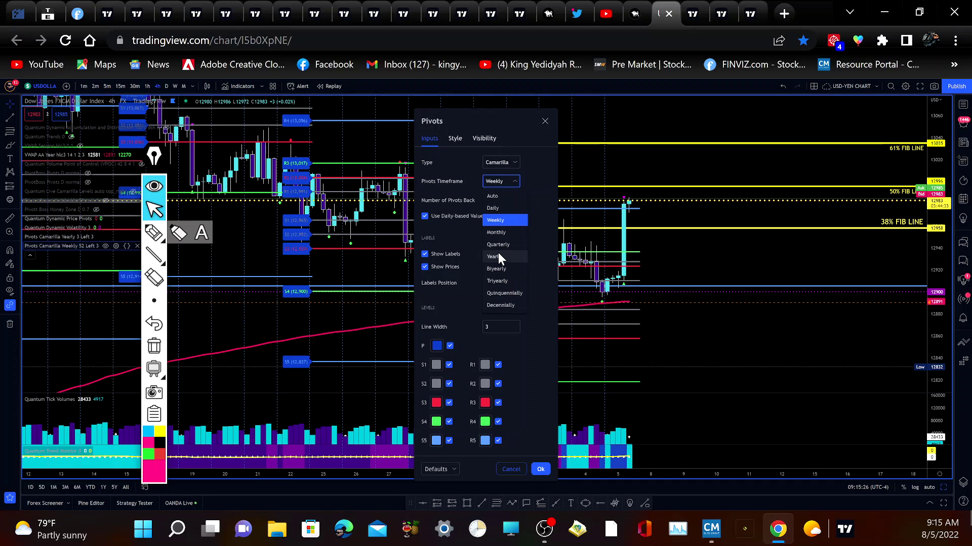
left_click(496, 232)
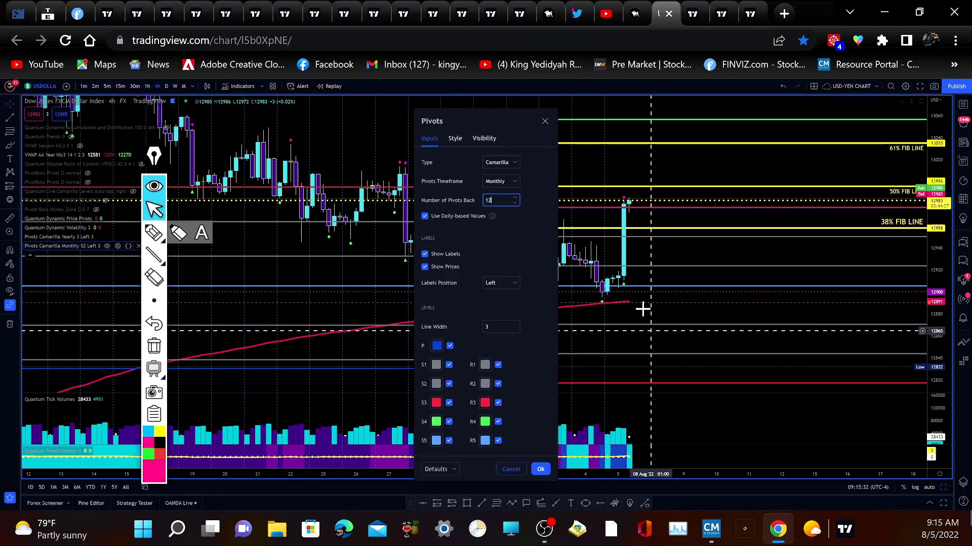
left_click(540, 470)
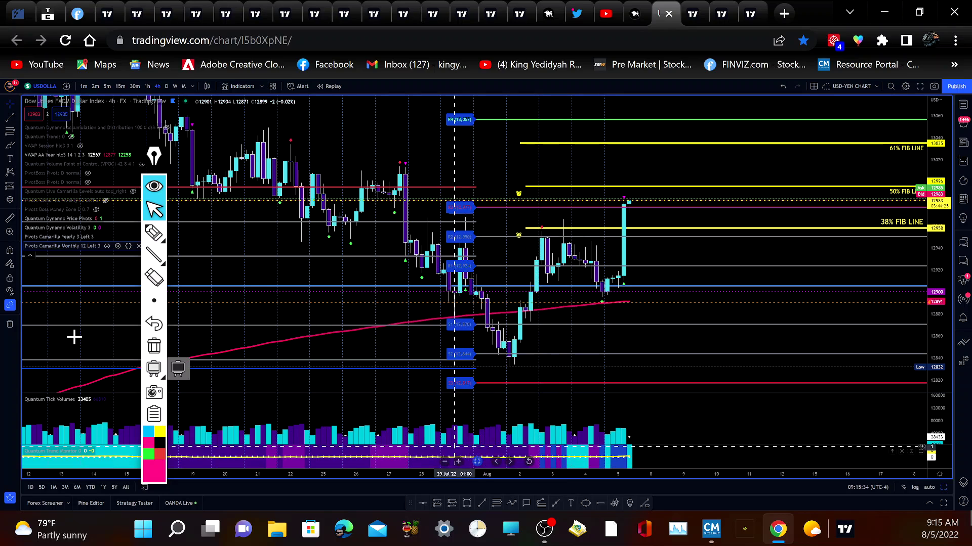
Move the annotation toolbar clear of the indicator legend and collapse the legend
left_click(154, 187)
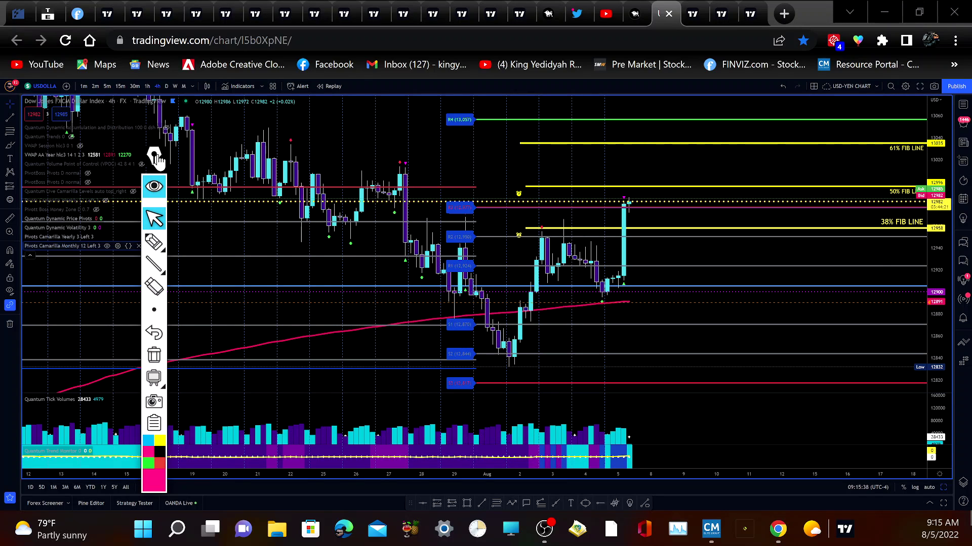
left_click_drag(157, 159, 210, 130)
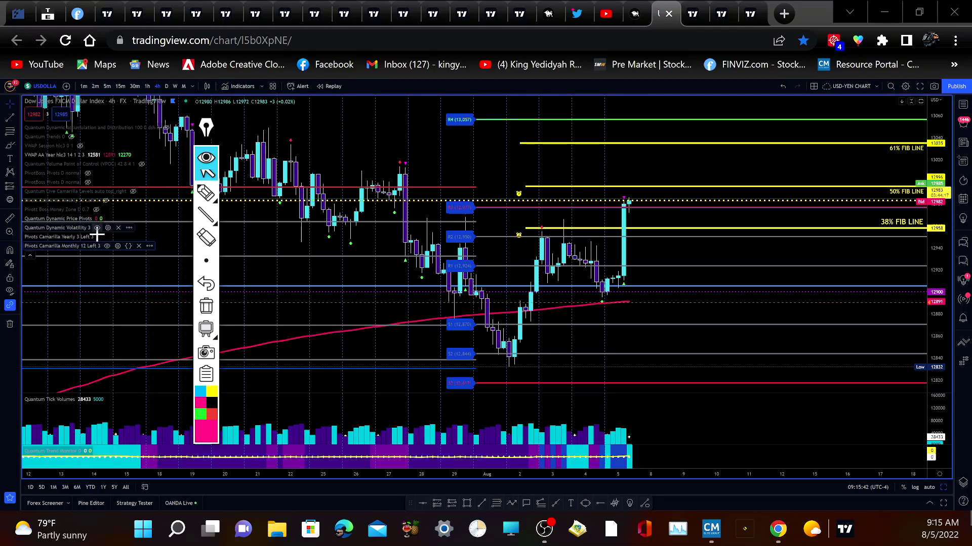
left_click(30, 254)
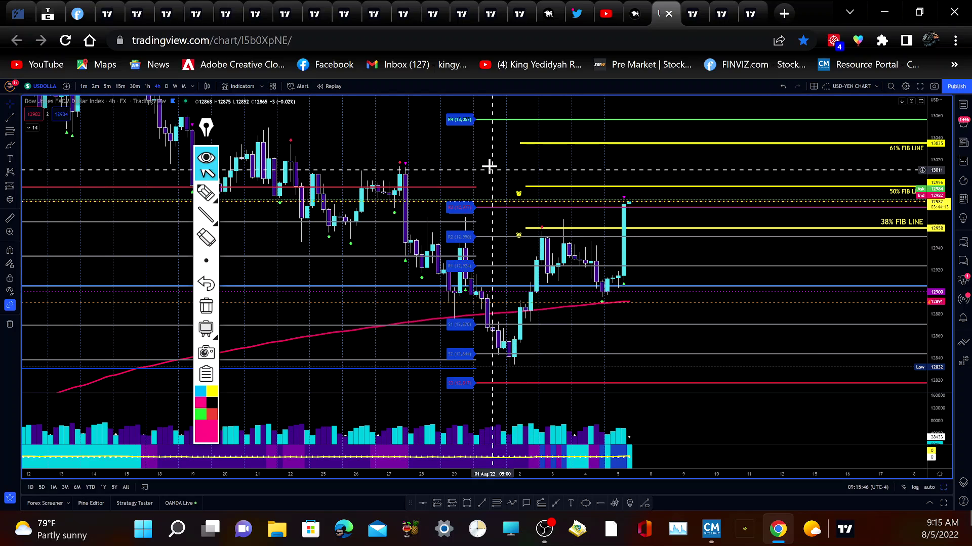
Draw two pink arrows, one to the red R3 monthly pivot line and one to the early-August low
mouse_move(219, 218)
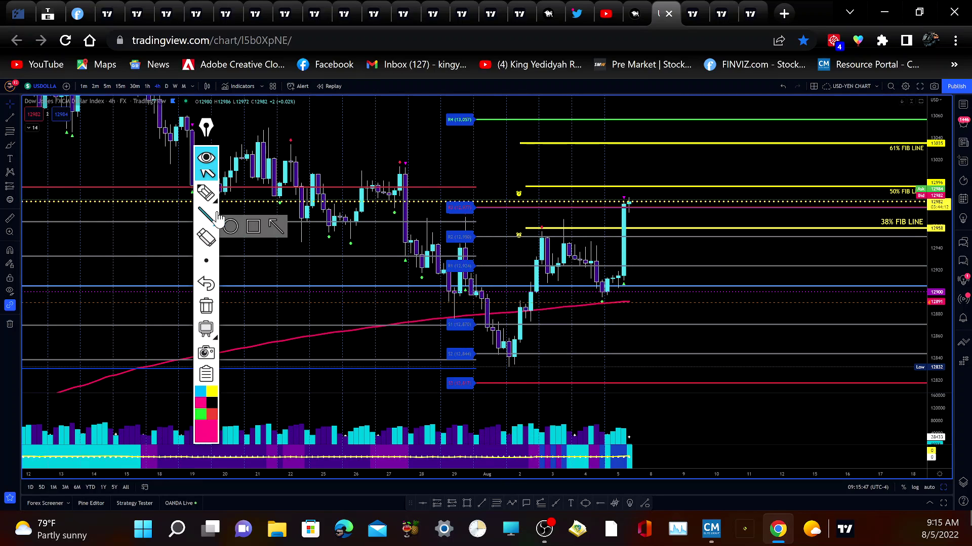
left_click(277, 226)
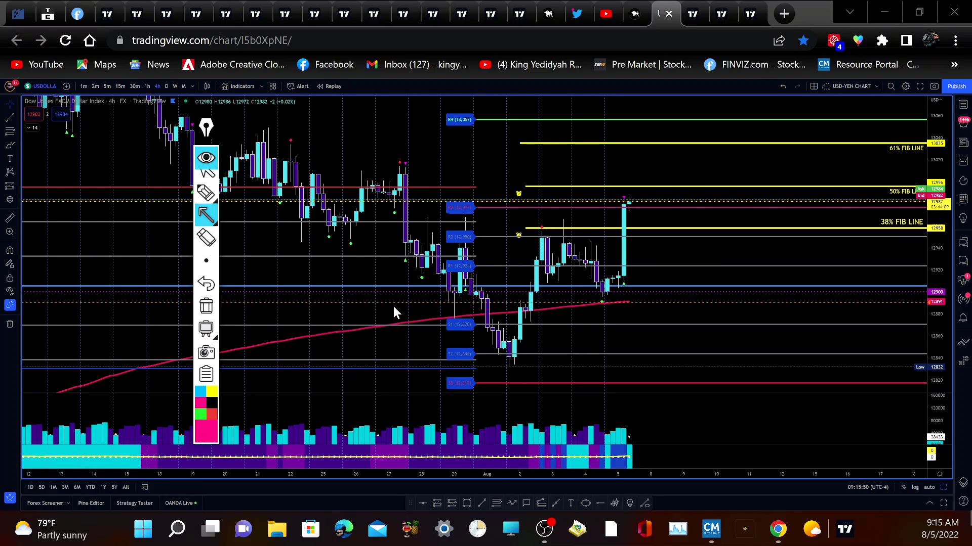
mouse_move(381, 302)
left_mouse_down()
mouse_move(517, 223)
mouse_move(515, 214)
left_mouse_up()
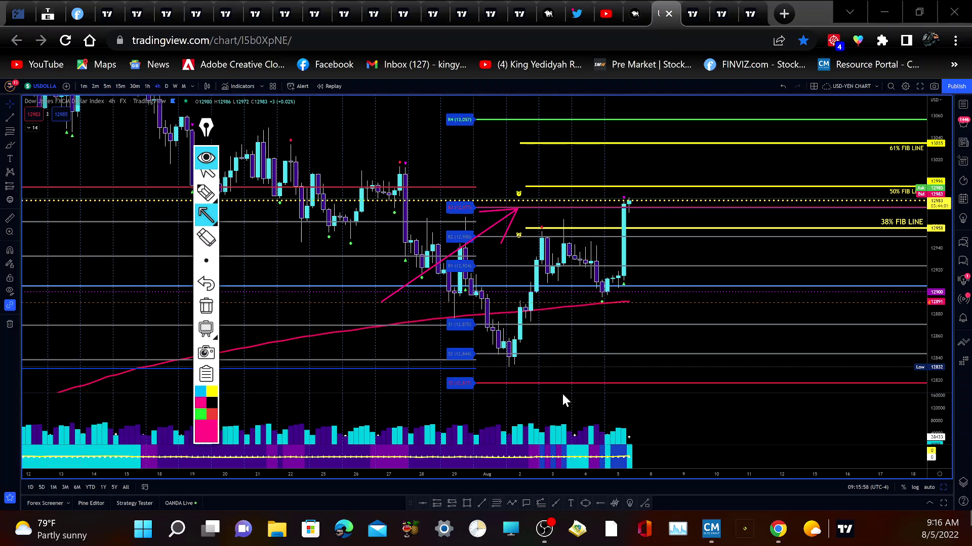
mouse_move(563, 394)
left_mouse_down()
mouse_move(509, 363)
mouse_move(524, 368)
left_mouse_up()
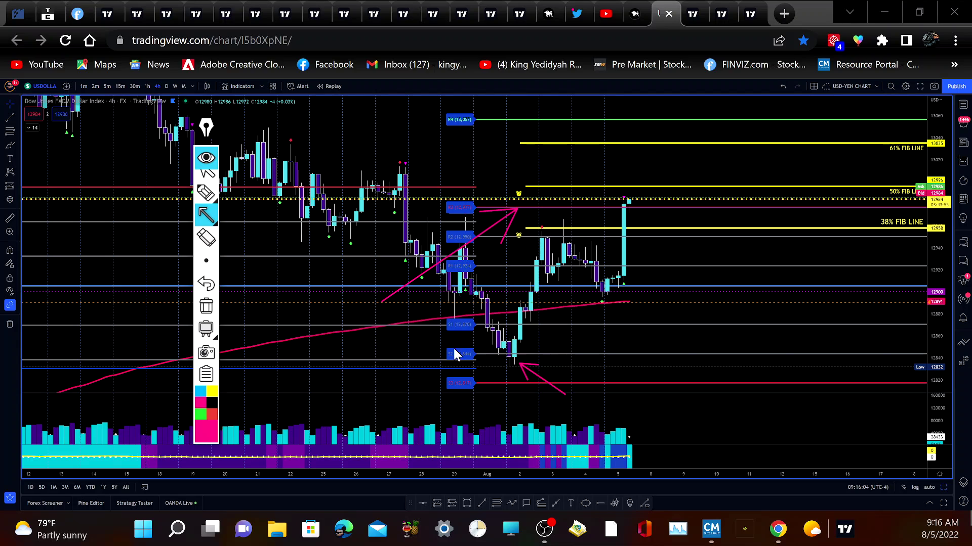
Clear the pink arrows and draw yellow ones to the latest candles near the 50% fib line and to the latest volume bars
left_click(212, 393)
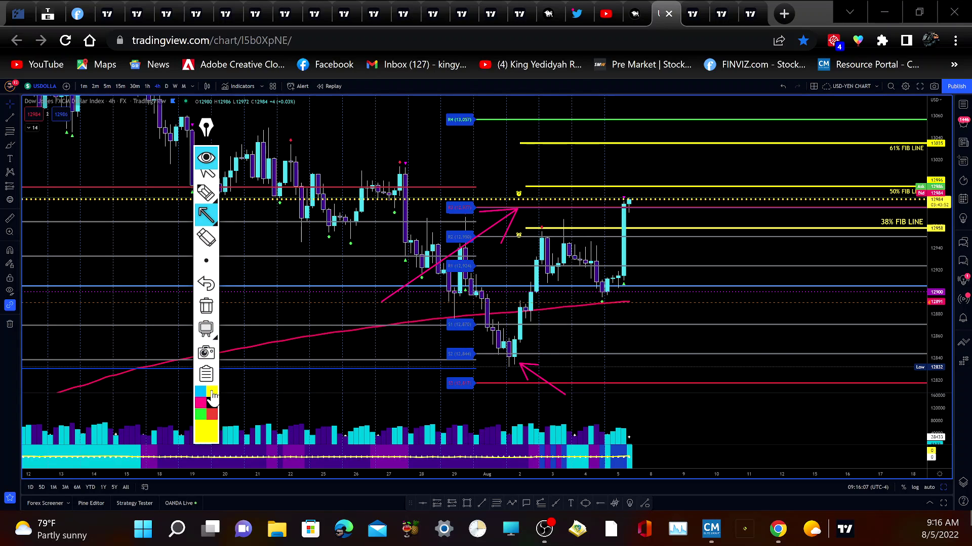
left_click(205, 309)
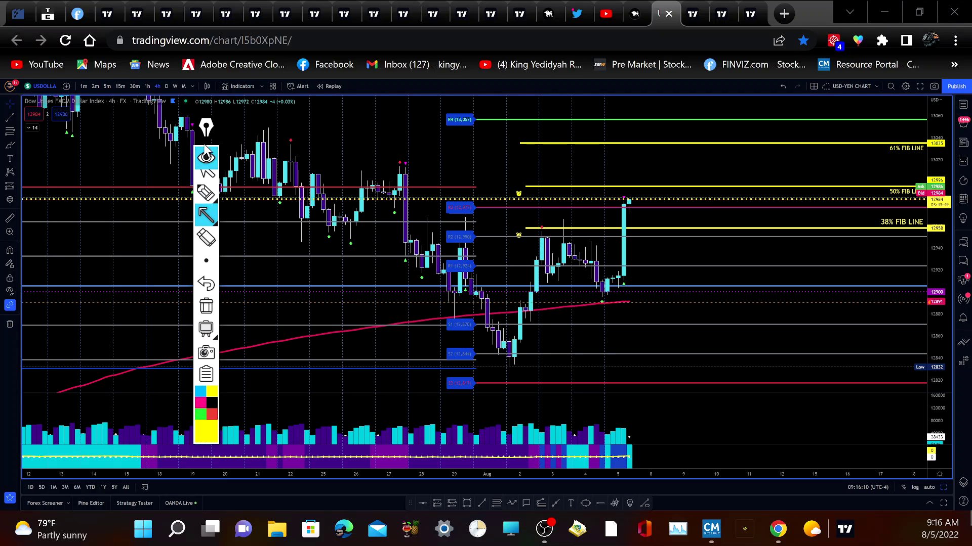
left_click_drag(207, 130, 124, 119)
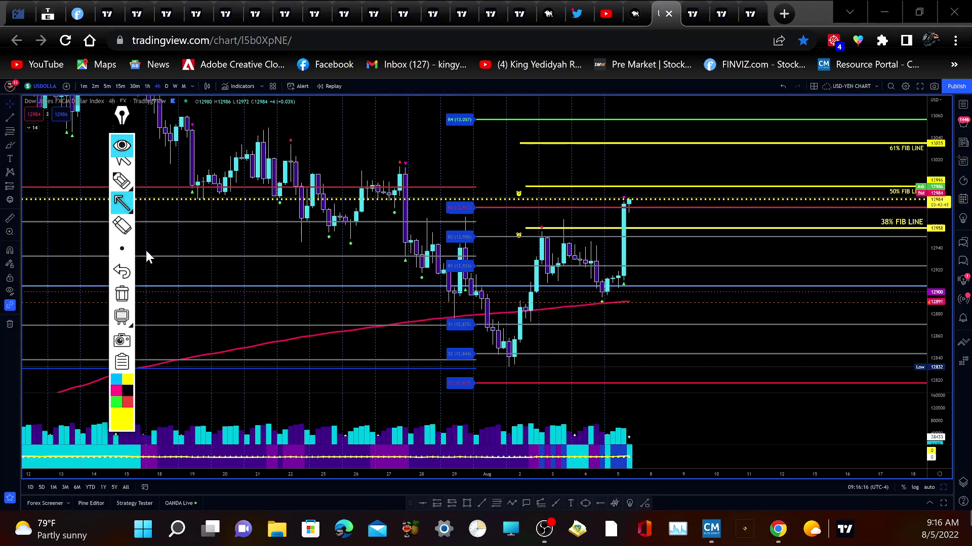
mouse_move(133, 213)
left_click_drag(687, 140, 637, 189)
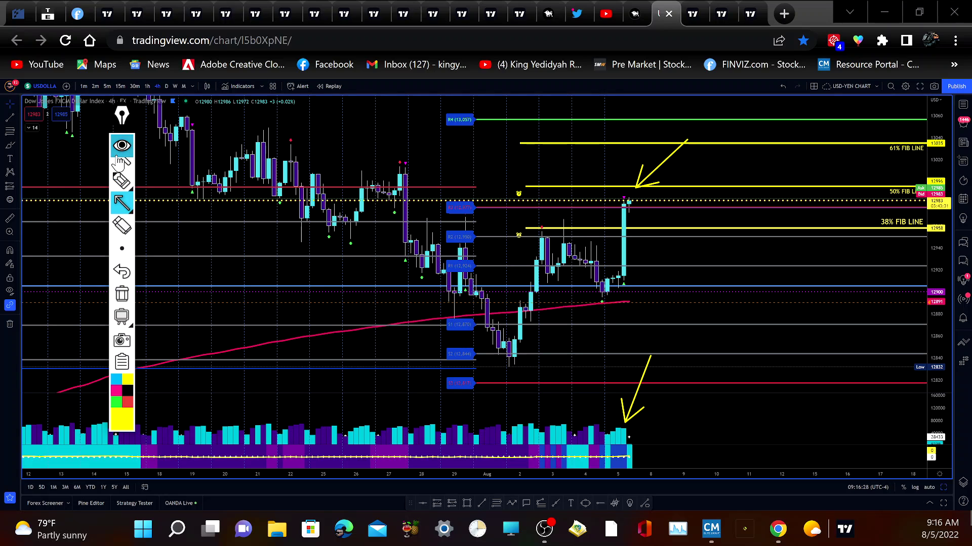
Switch from drawing to the pointer, hide the annotations, and show the yellow arrows on the chart again
left_click(123, 179)
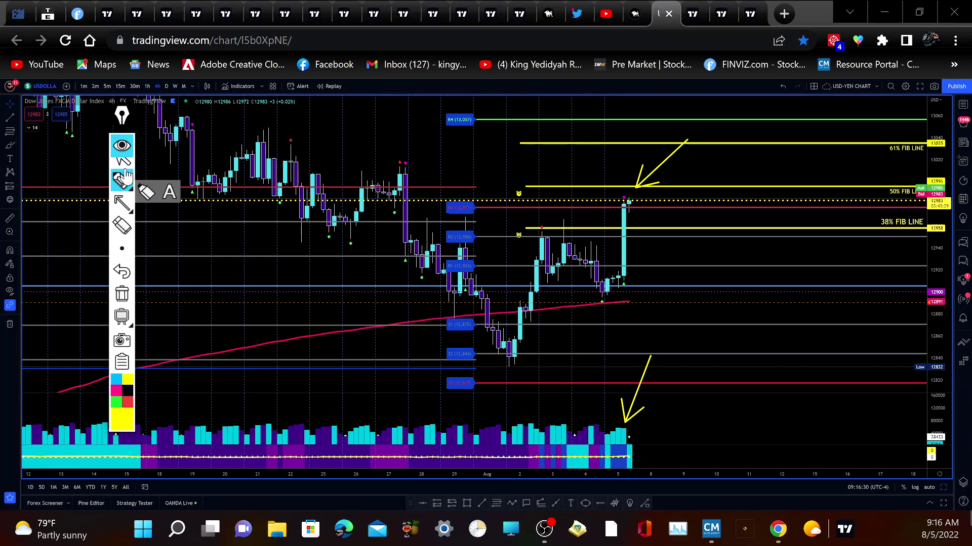
left_click(124, 160)
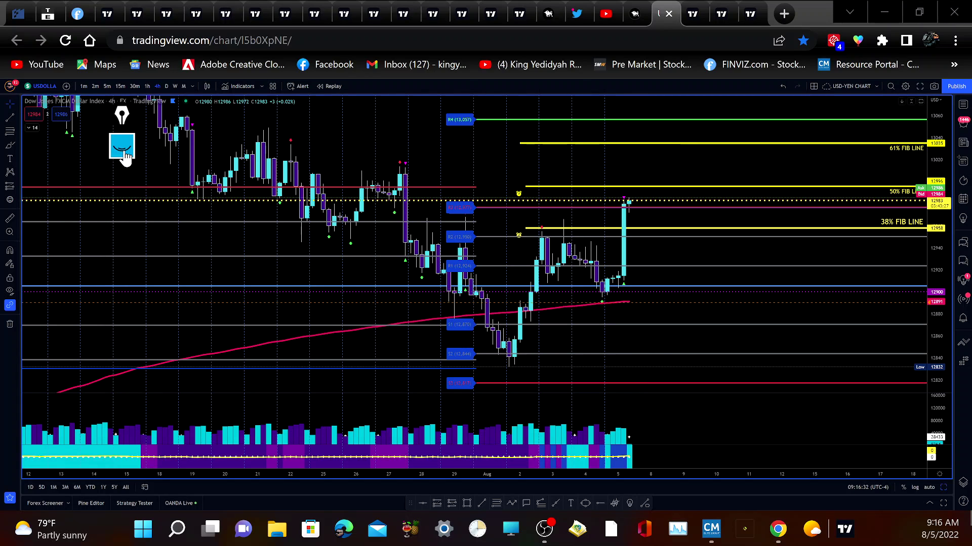
left_click(124, 154)
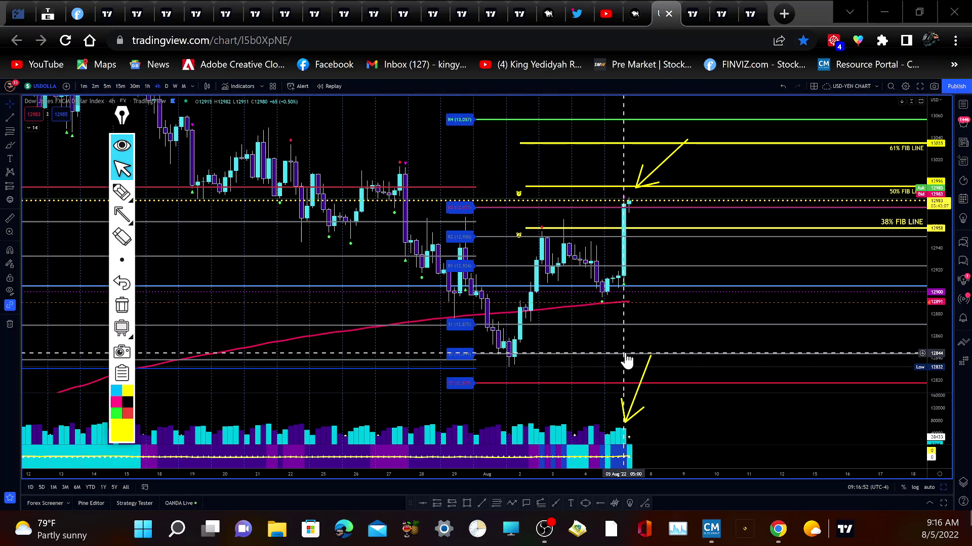
Clear the yellow arrows and show the Dollar Index chart full screen, with late July to the latest candles in view
left_click(120, 308)
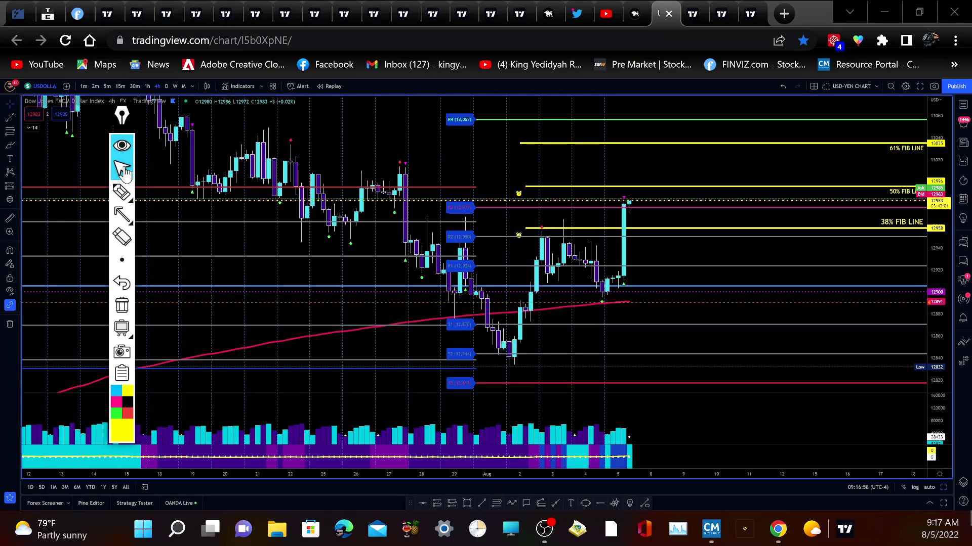
left_click(919, 86)
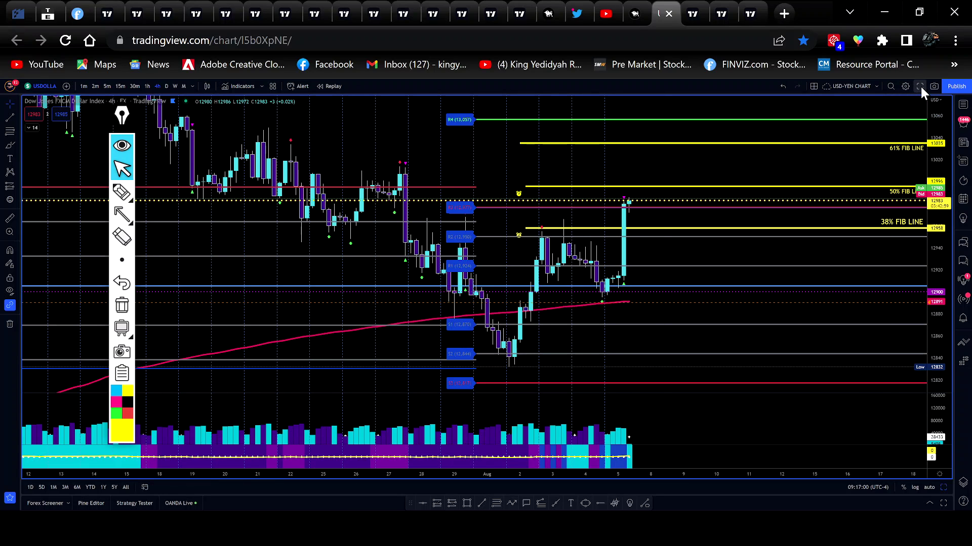
scroll(666, 269, "up", 5)
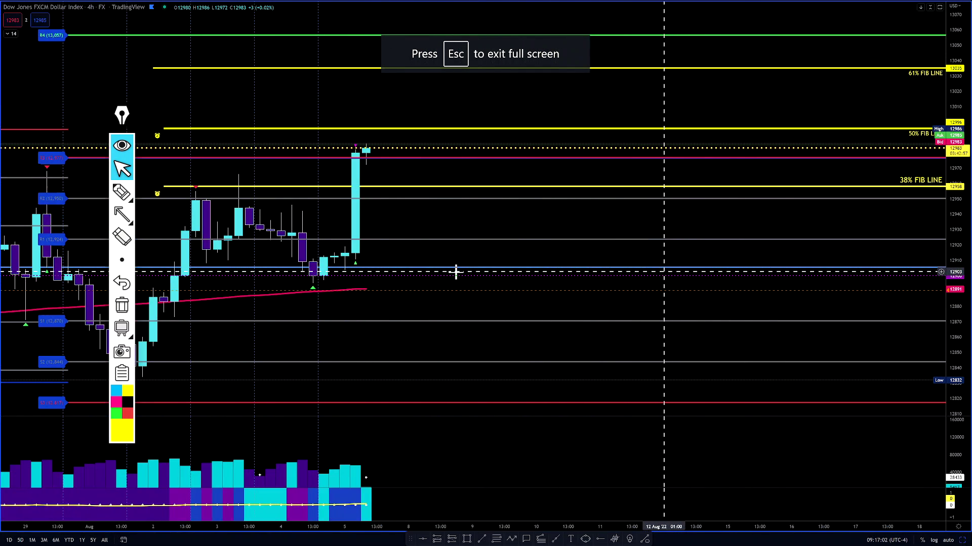
mouse_move(566, 272)
left_mouse_down()
mouse_move(724, 219)
mouse_move(641, 227)
left_mouse_up()
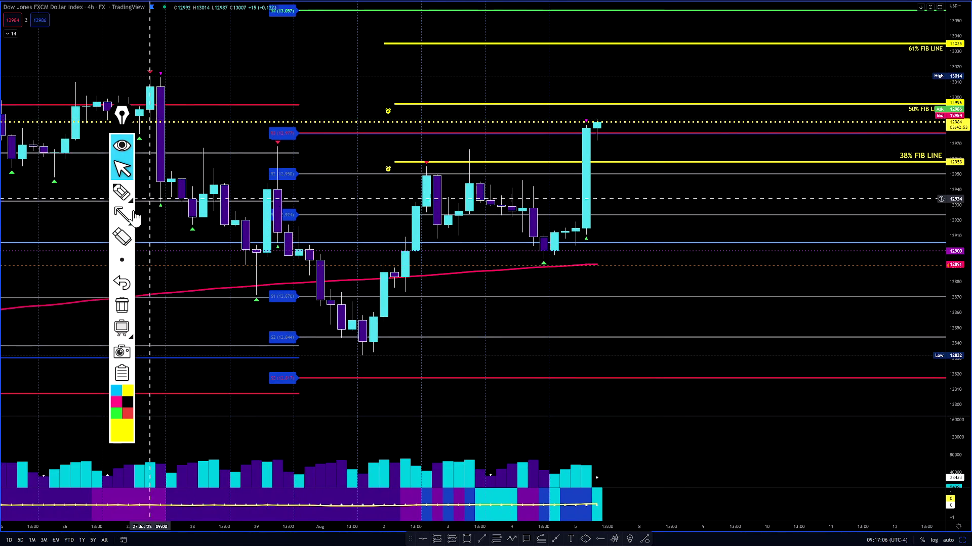
Draw two yellow arrows, one to the bottom and one to the top of the large August 5 bullish candle
left_click(133, 214)
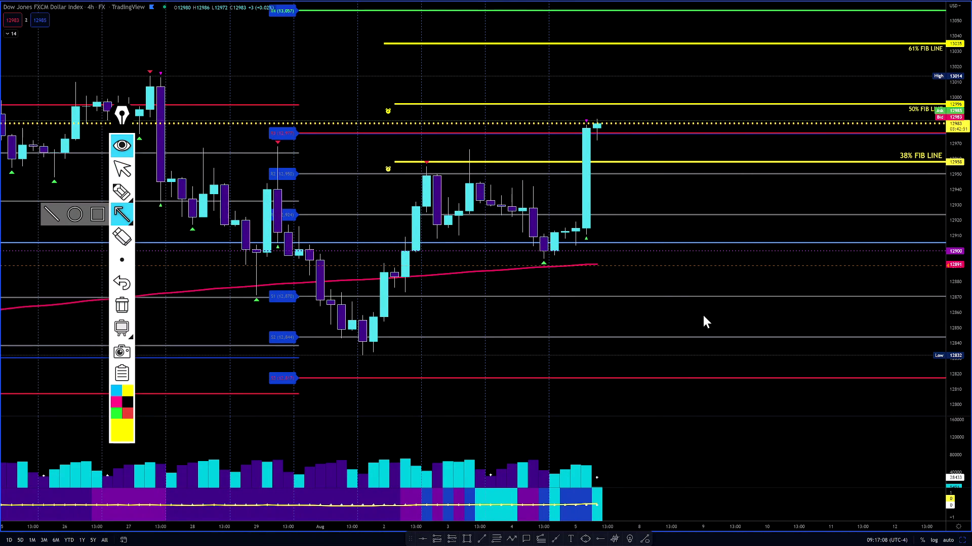
left_click_drag(704, 316, 591, 241)
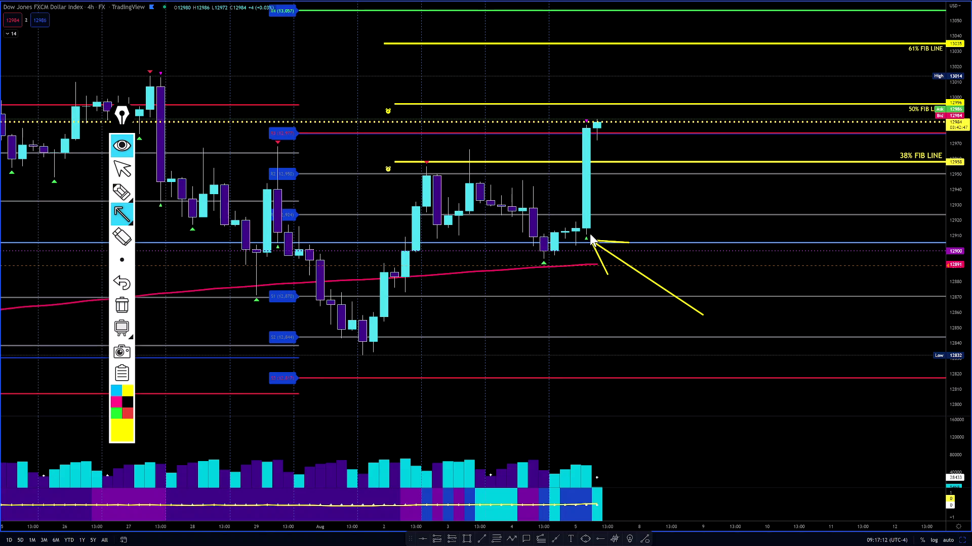
left_click_drag(632, 47, 589, 122)
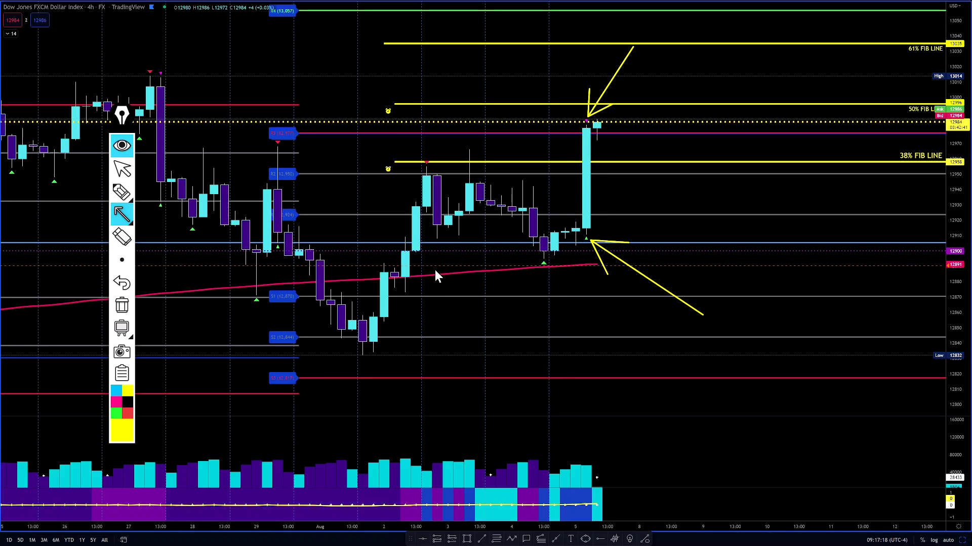
Clear the arrows and draw new ones at the July 29 bearish candle's high and low and down to the early-August lows
left_click(122, 307)
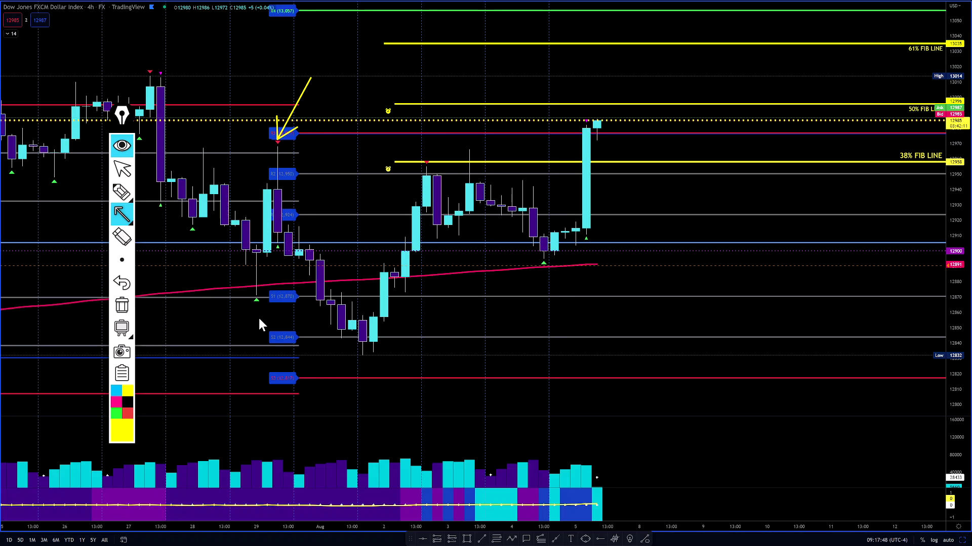
left_click_drag(263, 308, 278, 250)
left_click_drag(311, 192, 355, 312)
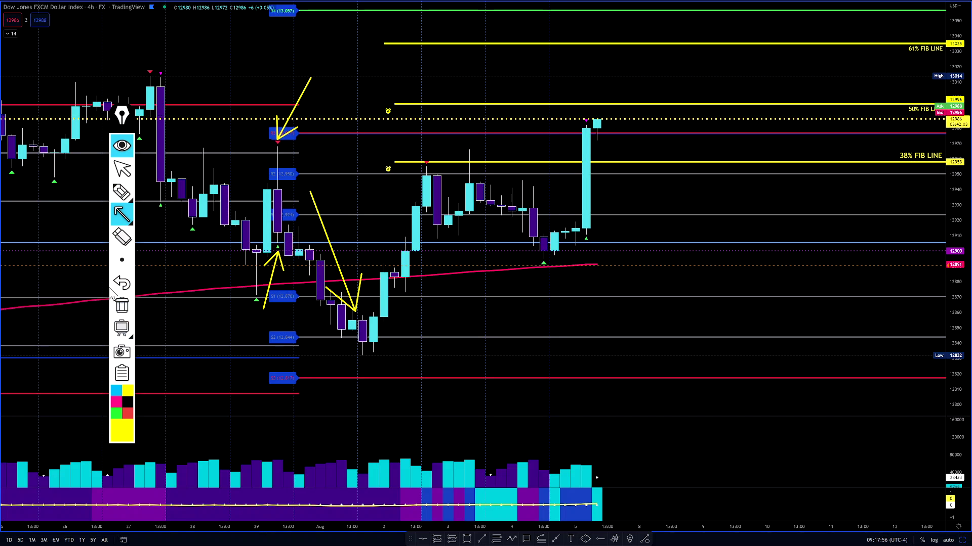
Draw yellow arrows to the top and bottom of the large July 27 bearish candle
mouse_move(117, 225)
left_click_drag(210, 21, 168, 69)
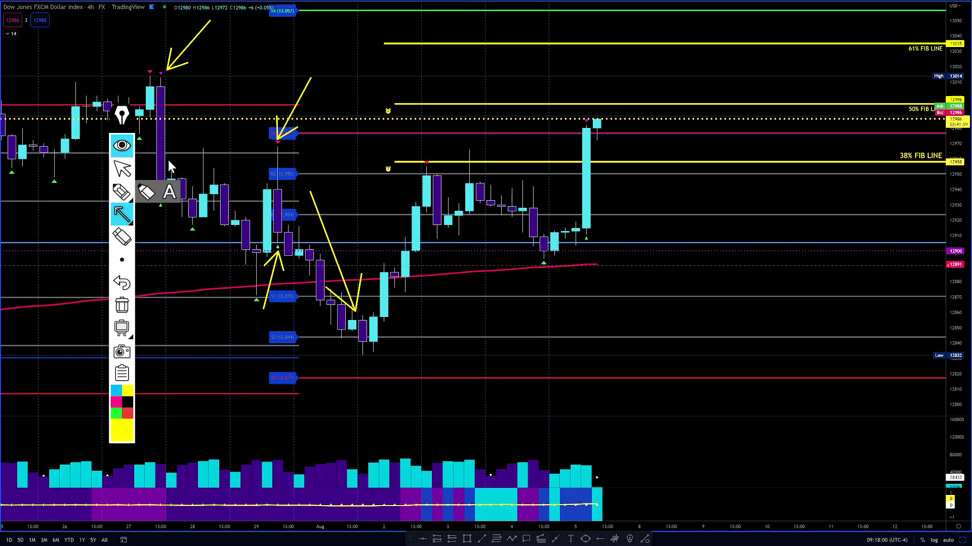
left_click_drag(150, 276, 160, 218)
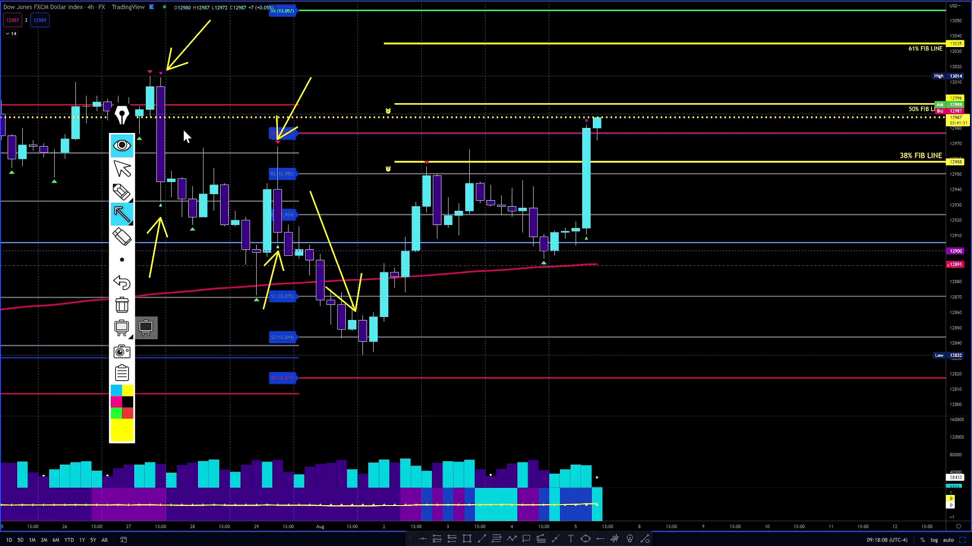
Draw yellow arrows down to the successive candles following the July 27 drop, ending near the July 29 decline
left_click_drag(183, 130, 176, 181)
left_click_drag(199, 141, 193, 189)
left_click_drag(230, 131, 248, 244)
left_click_drag(224, 213, 248, 245)
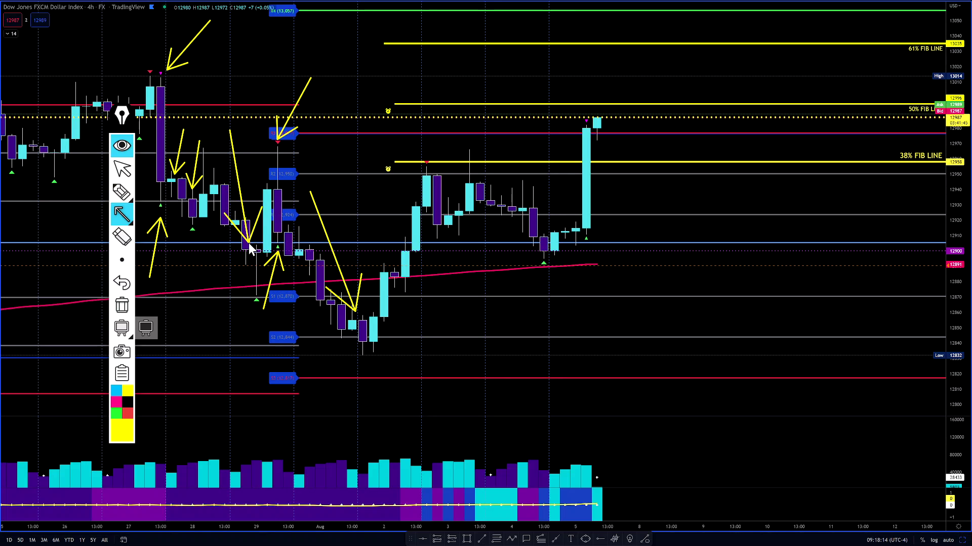
left_click_drag(262, 205, 248, 245)
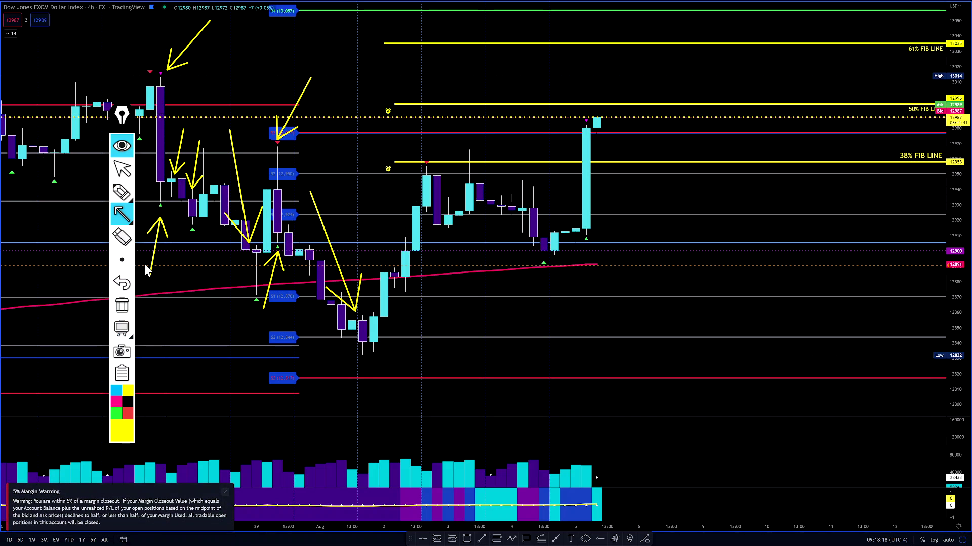
Clear the arrows and draw new ones for the late-July decline, the two August rallies and the latest candle's high
left_click(122, 306)
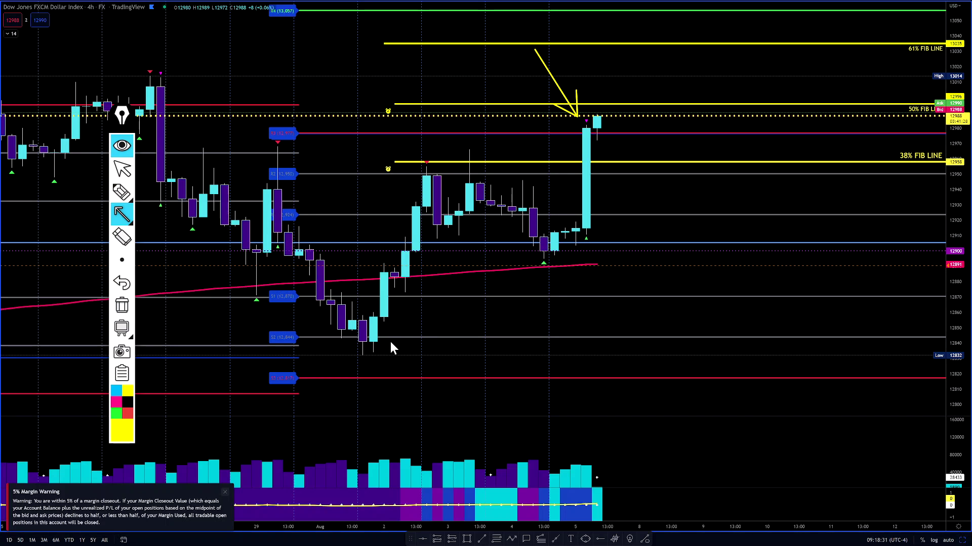
left_click_drag(149, 55, 361, 282)
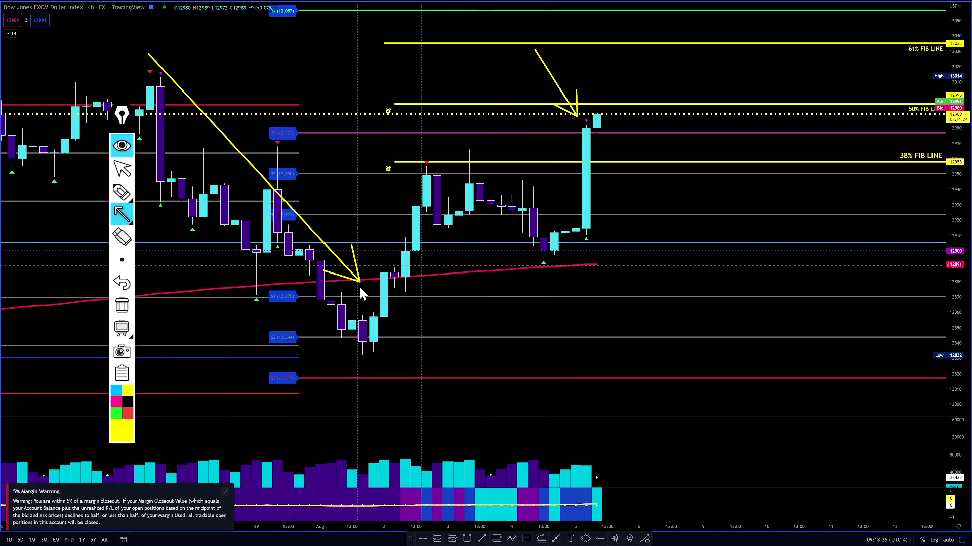
left_click_drag(430, 273, 457, 188)
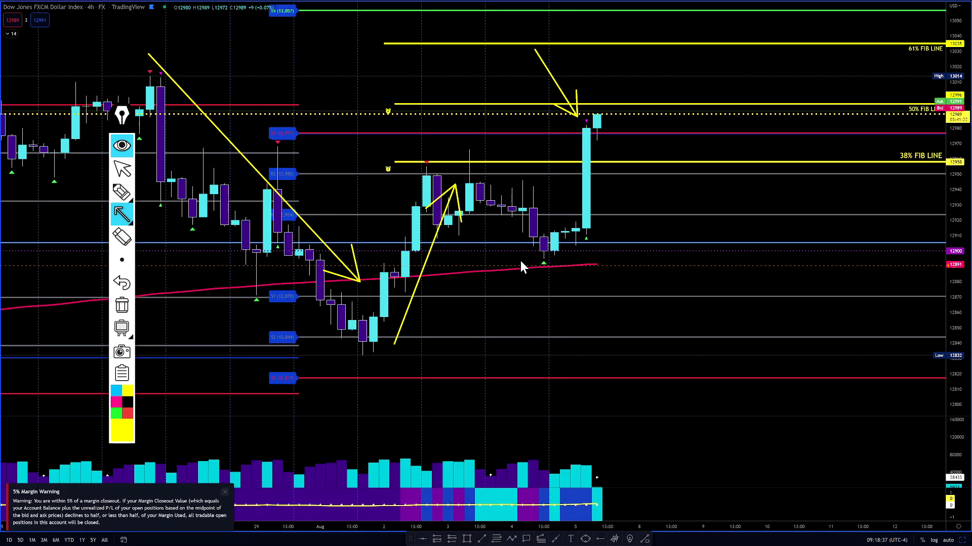
mouse_move(500, 263)
left_mouse_down()
mouse_move(547, 202)
mouse_move(568, 146)
left_mouse_up()
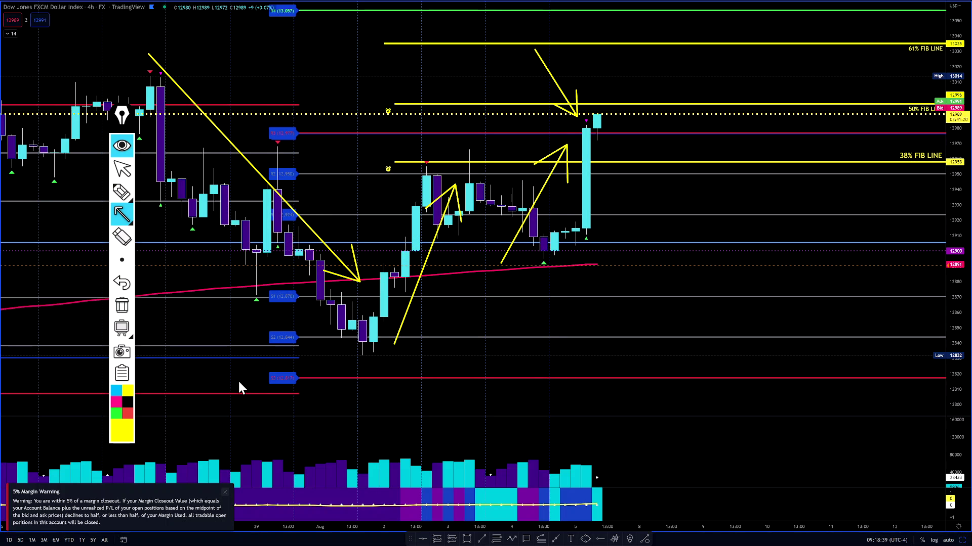
Clear the trend arrows, switch from drawing to the pointer and exit full screen on the Dollar Index chart
left_click(125, 309)
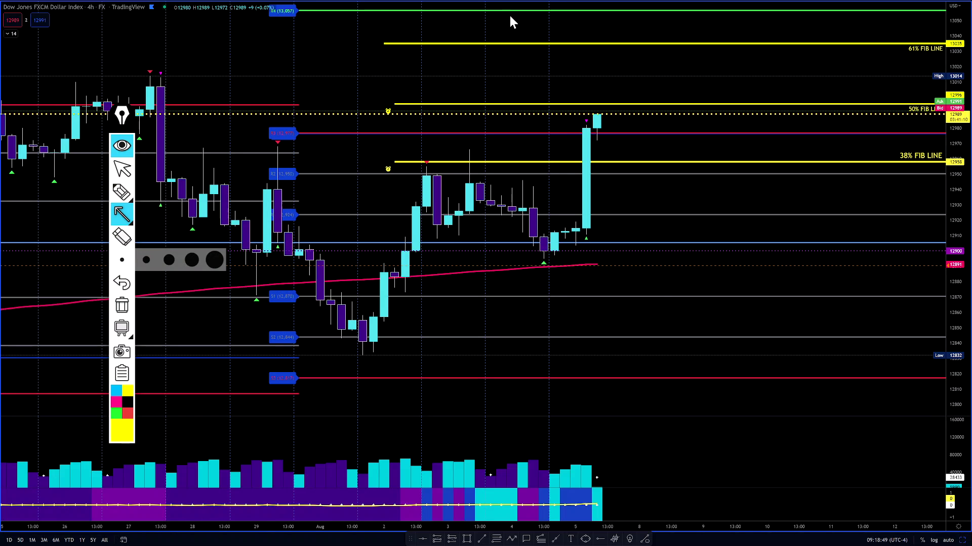
left_click(121, 169)
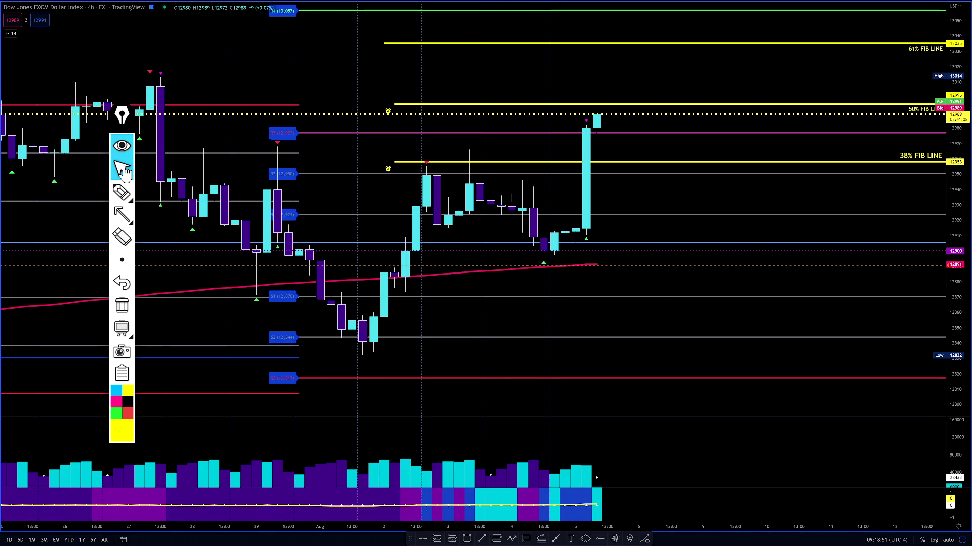
left_click(488, 49)
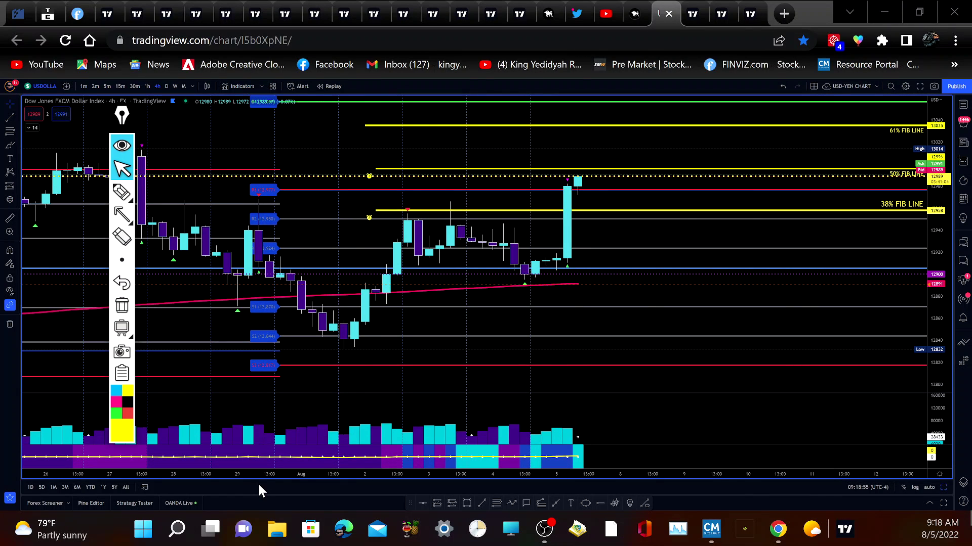
Switch to the NASDAQ 100 E-mini Futures 4-hour chart and show it full screen
left_click(752, 14)
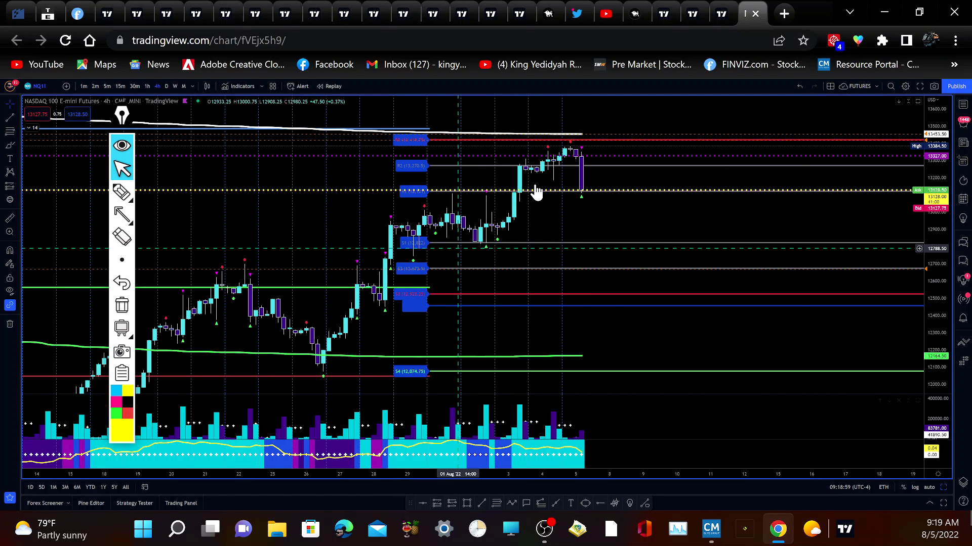
left_click(919, 86)
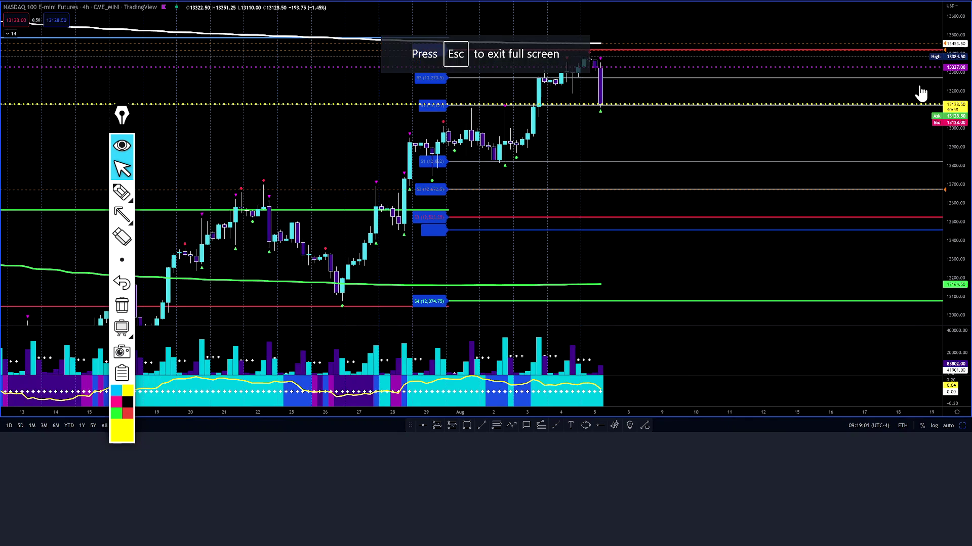
left_click_drag(693, 190, 637, 212)
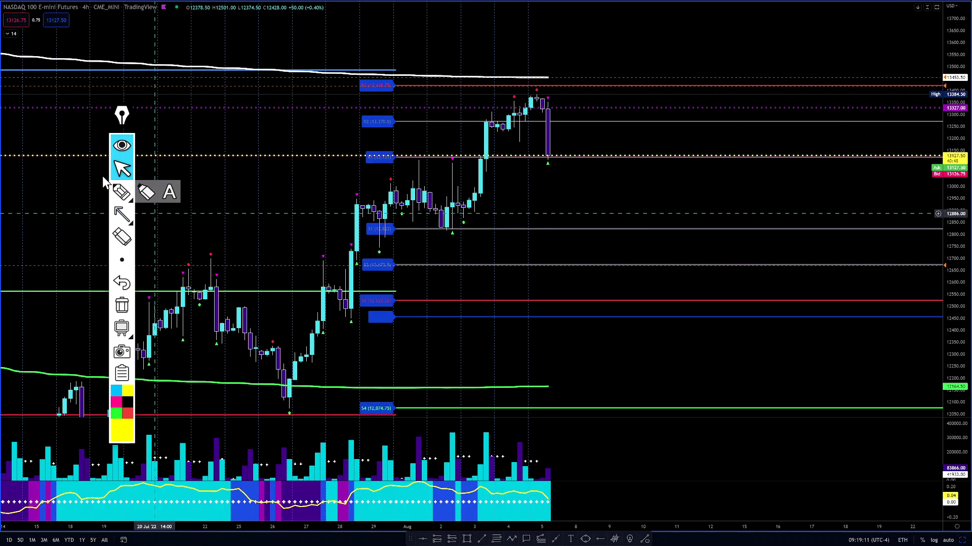
Draw yellow arrows to the red R3 monthly pivot line, the recent NASDAQ high and the latest bearish candle's low
left_click(121, 218)
mouse_move(279, 190)
left_mouse_down()
mouse_move(418, 85)
mouse_move(429, 90)
left_mouse_up()
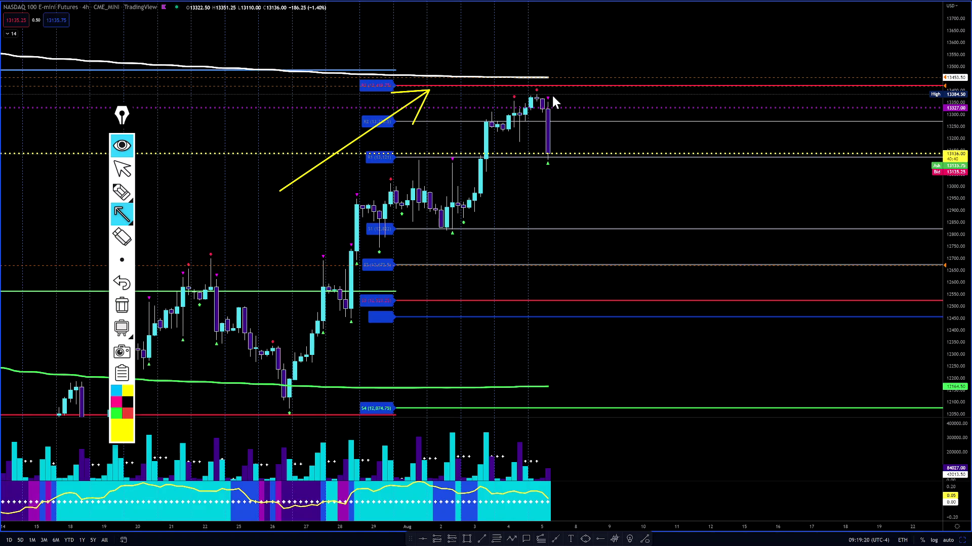
left_click_drag(549, 88, 540, 97)
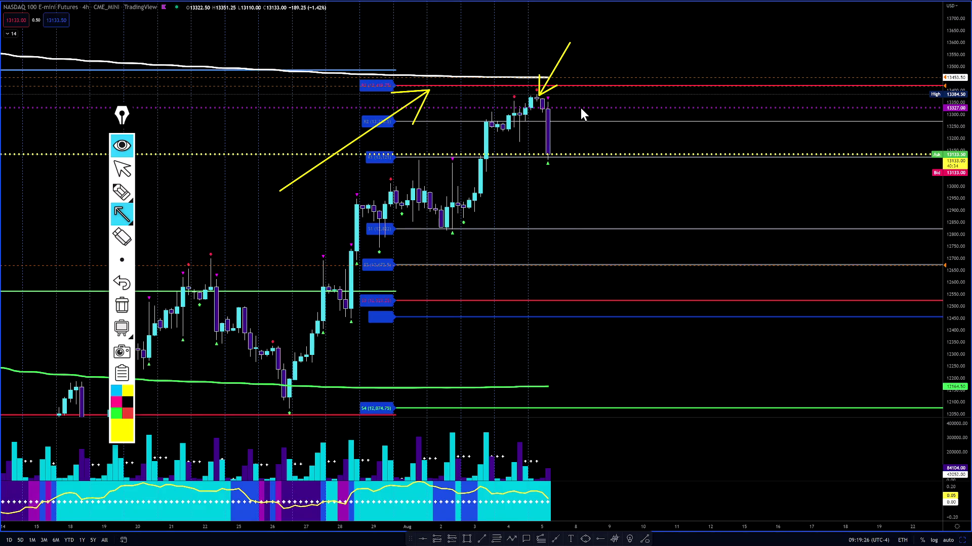
left_click_drag(490, 269, 544, 160)
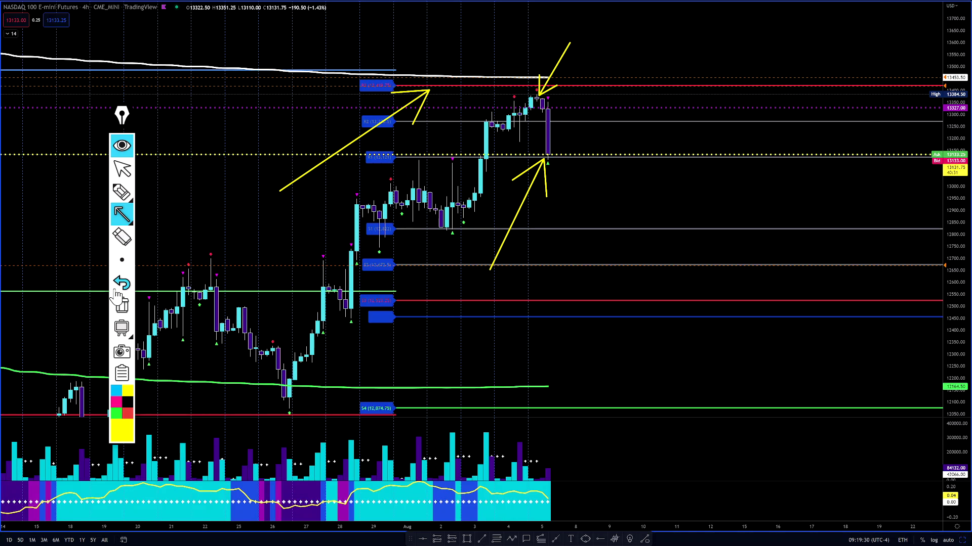
Clear the three NASDAQ arrows and draw two new ones at the top and bottom of the latest bearish candle
left_click(121, 309)
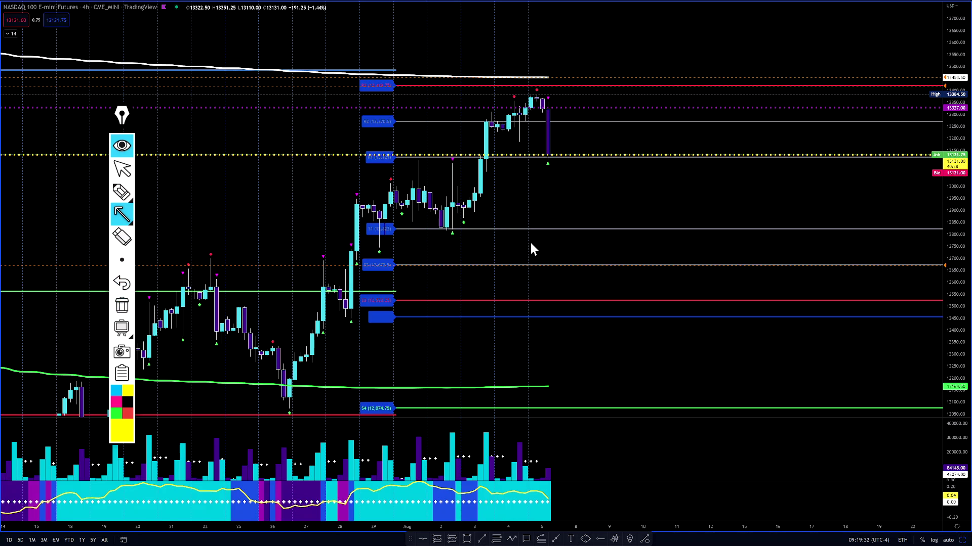
left_click(122, 170)
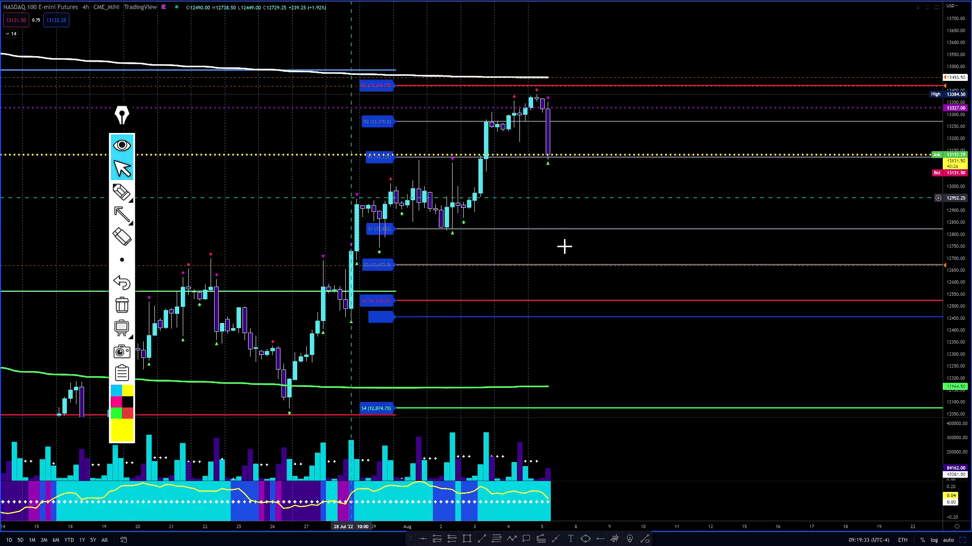
scroll(608, 258, "up", 3)
left_click_drag(543, 194, 868, 176)
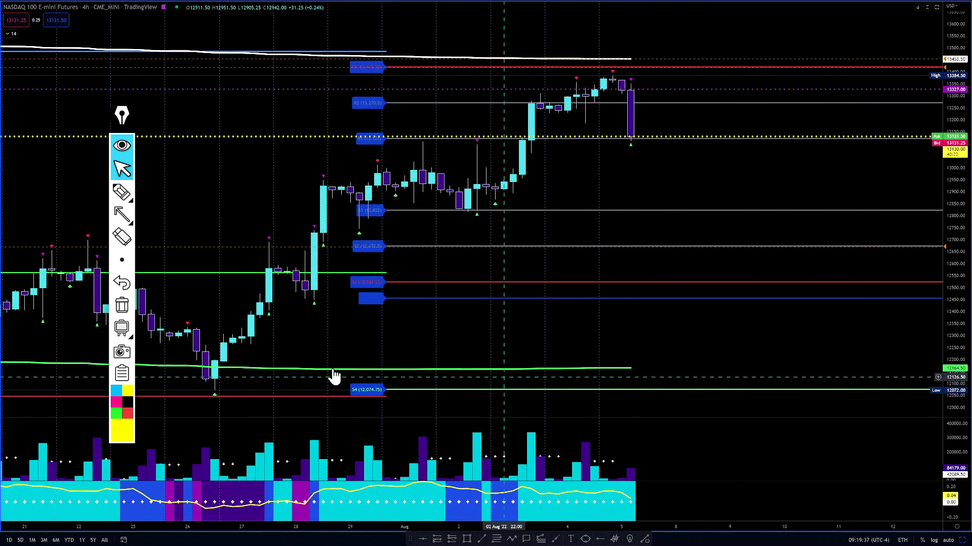
left_click(121, 214)
left_click_drag(673, 36, 633, 76)
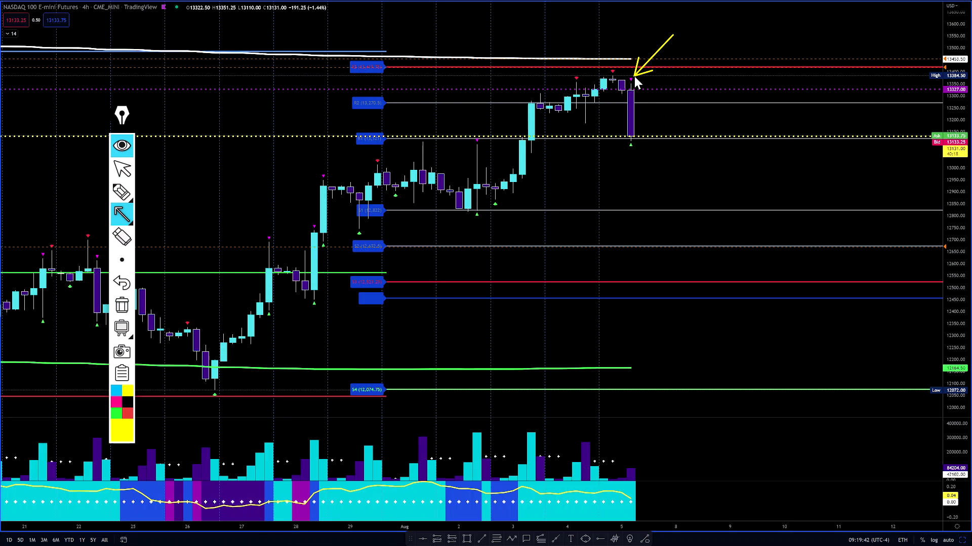
left_click_drag(638, 174, 631, 145)
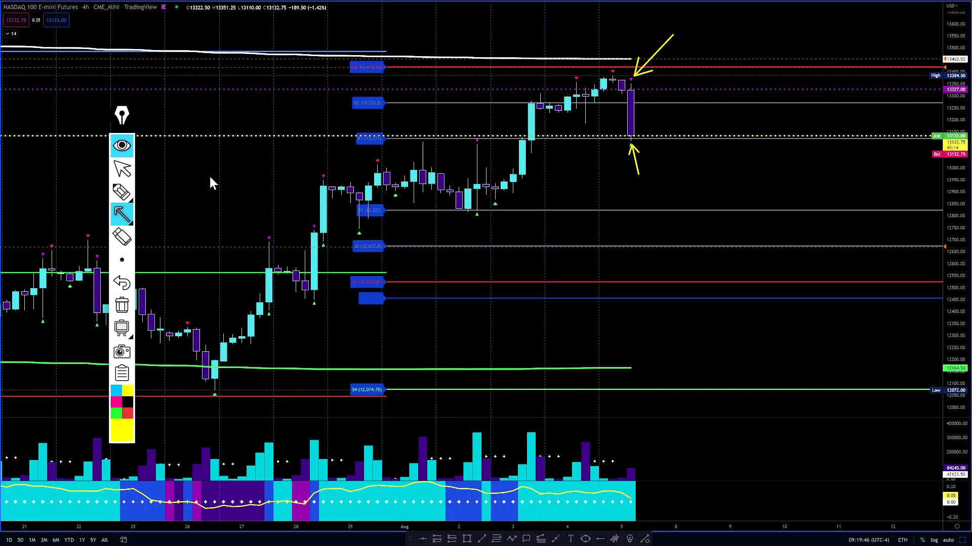
Switch back to the pointer, clear the two candle arrows and exit full screen on the NASDAQ chart
left_click(122, 169)
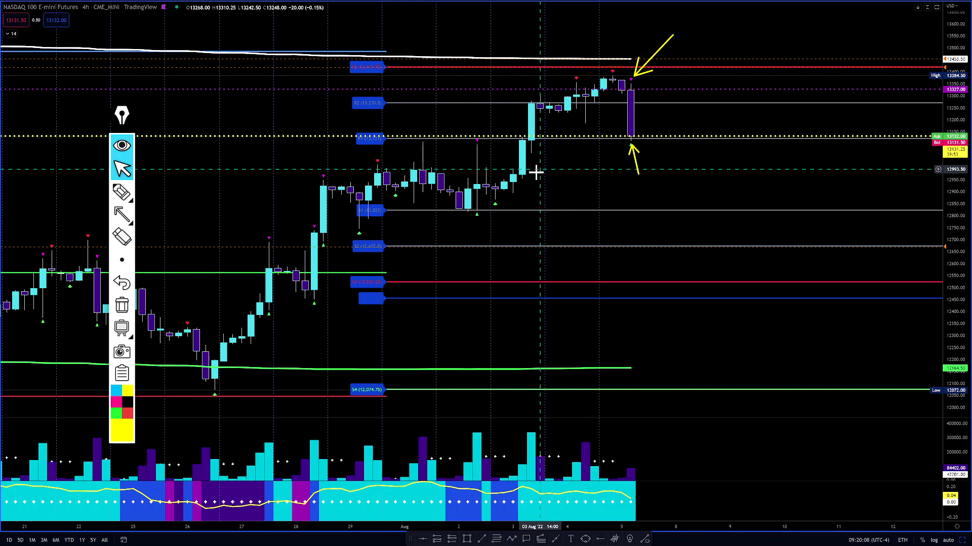
left_click(122, 305)
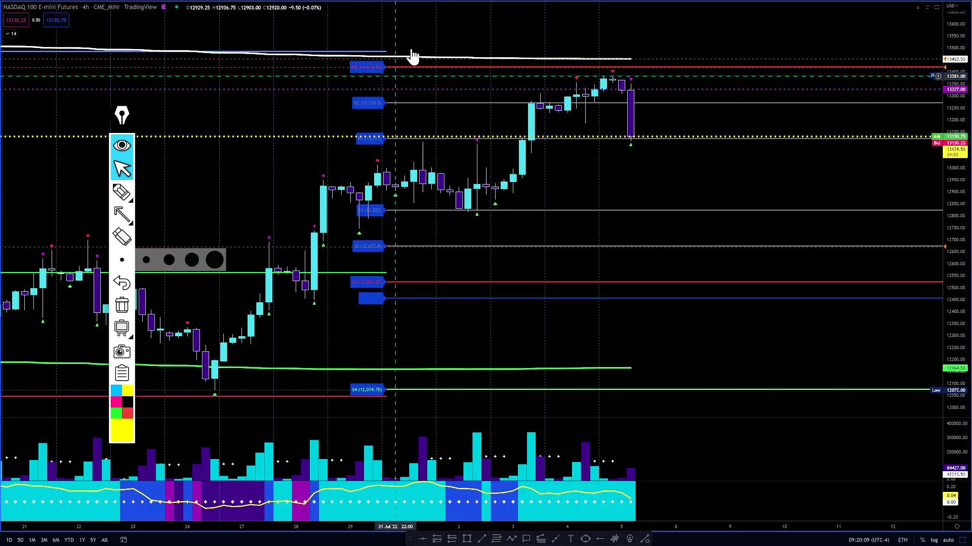
left_click(485, 56)
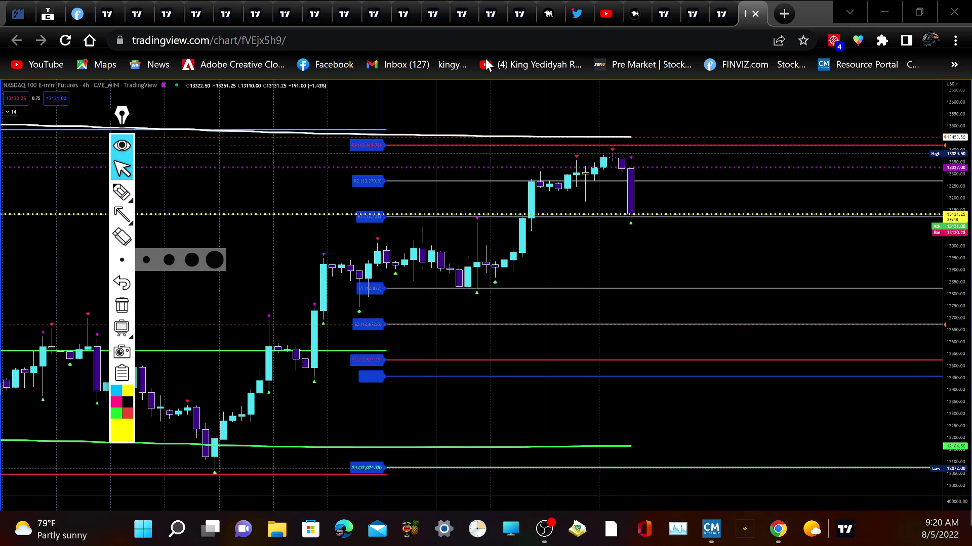
Switch to the New Zealand Dollar / U.S. Dollar 4-hour chart and bring its latest candles and open positions into view
left_click(721, 15)
left_click_drag(731, 317, 692, 316)
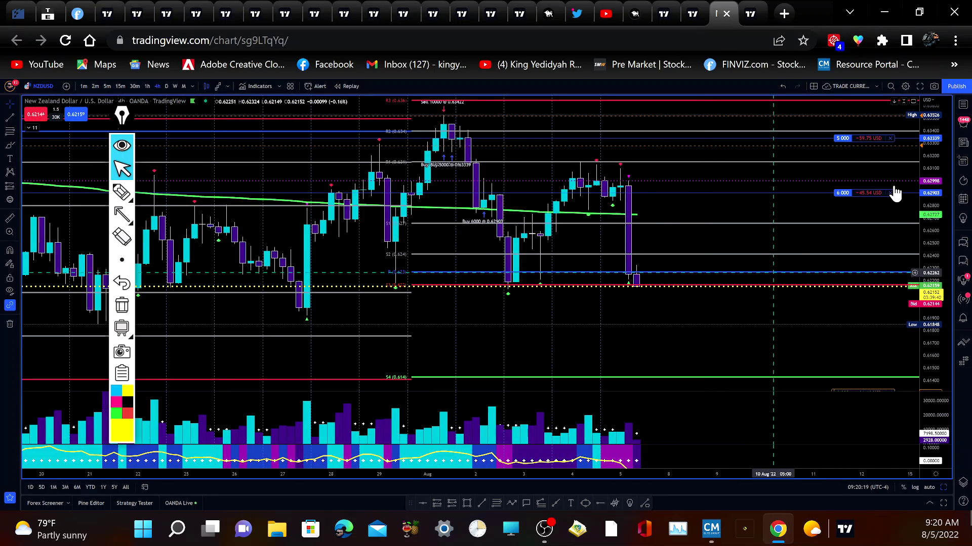
Show the NZD/USD chart full screen and draw yellow arrows along its August swings, with a last one up to the red S3 line
left_click(919, 85)
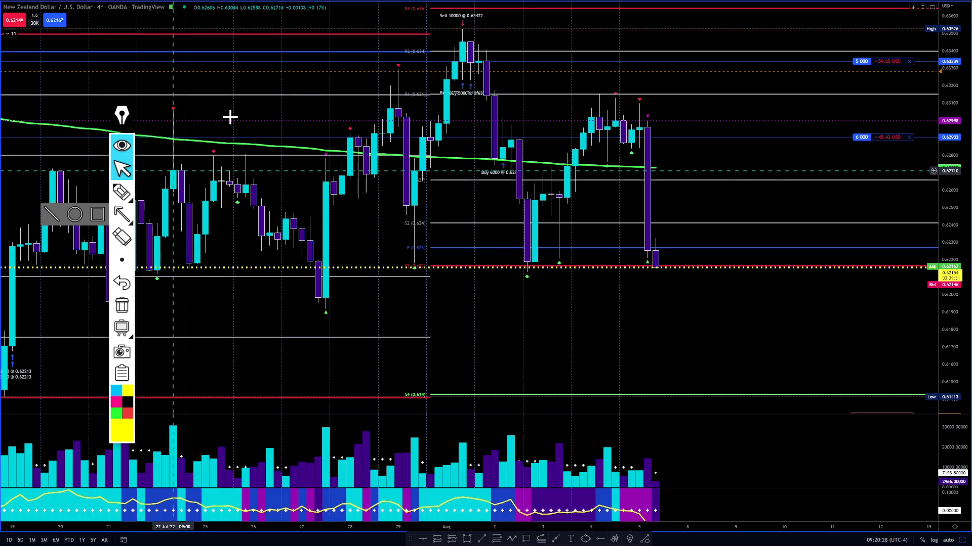
left_click(122, 214)
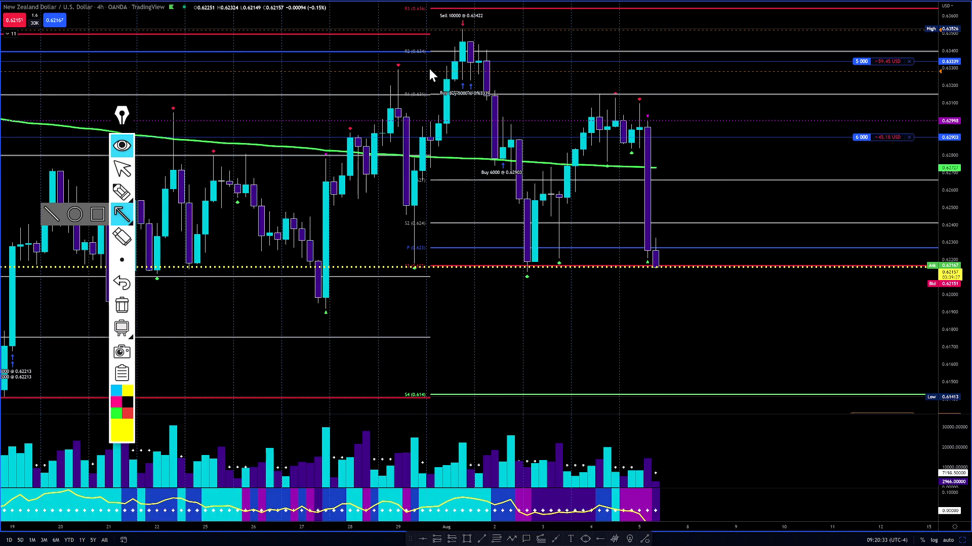
left_click_drag(414, 120, 447, 66)
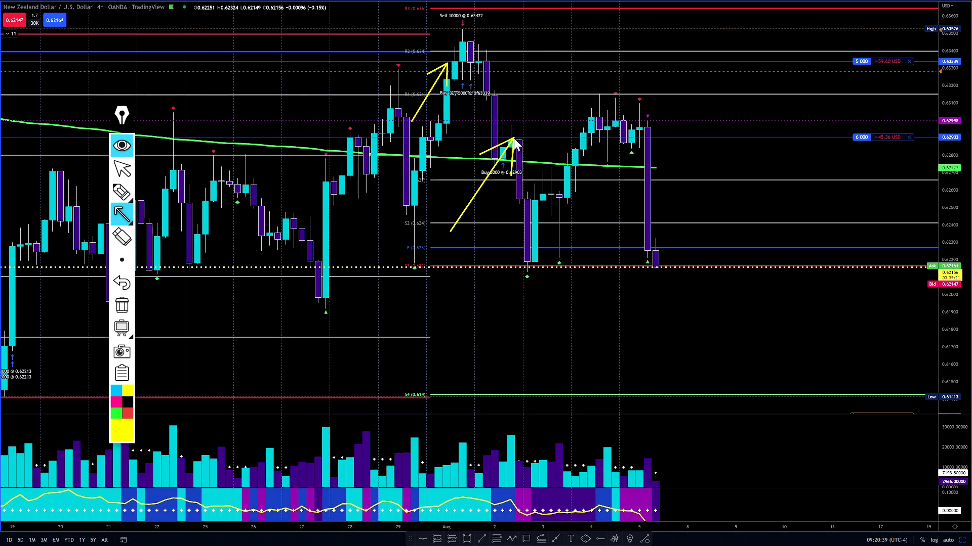
mouse_move(543, 201)
left_mouse_down()
mouse_move(562, 248)
mouse_move(551, 248)
mouse_move(582, 220)
mouse_move(608, 101)
mouse_move(653, 152)
mouse_move(673, 202)
left_mouse_up()
left_click_drag(677, 239, 676, 255)
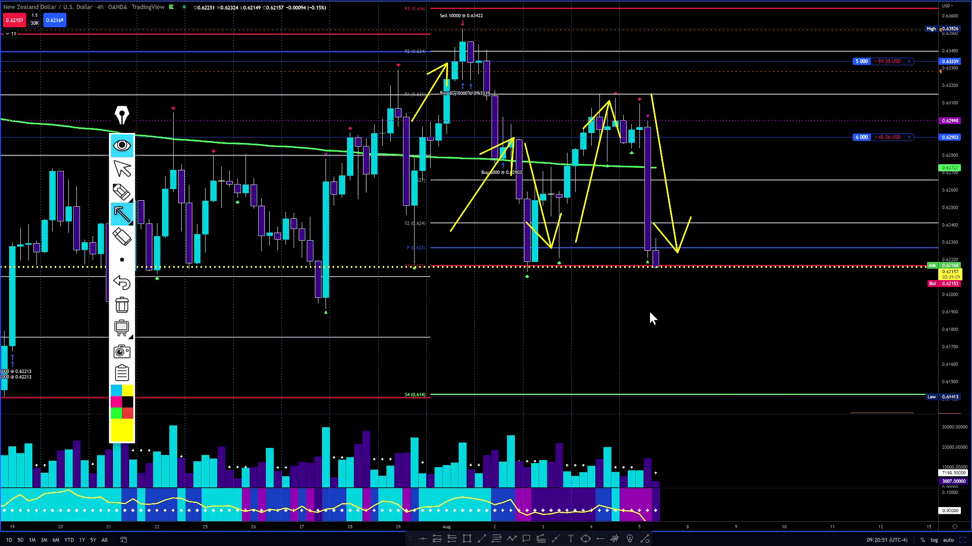
left_click_drag(609, 372, 645, 276)
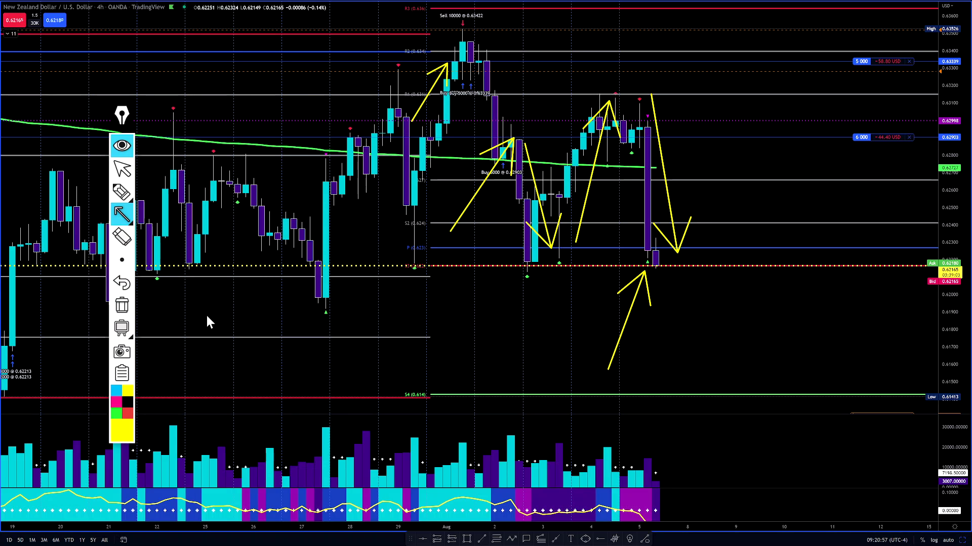
Switch back to the pointer, clear all NZD/USD arrows and exit full screen
left_click(123, 170)
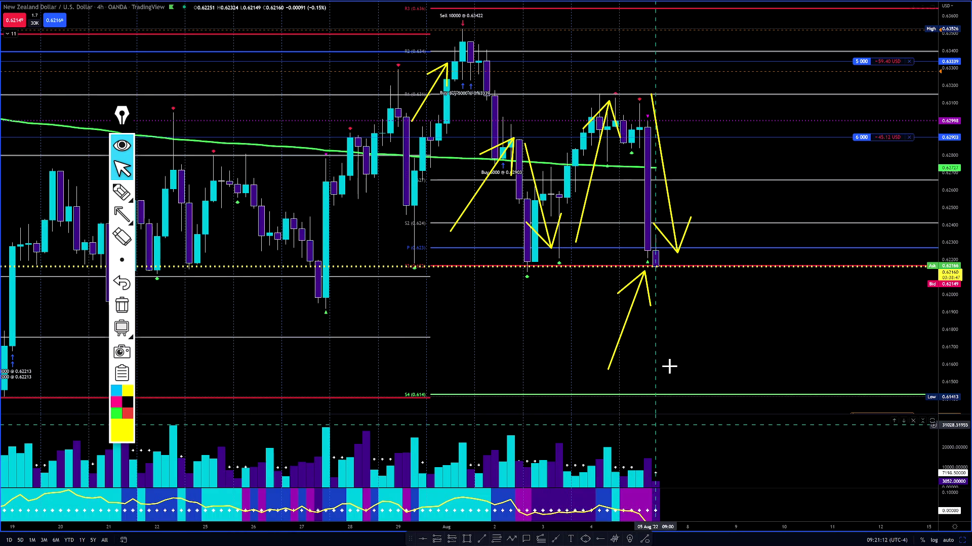
left_click(121, 305)
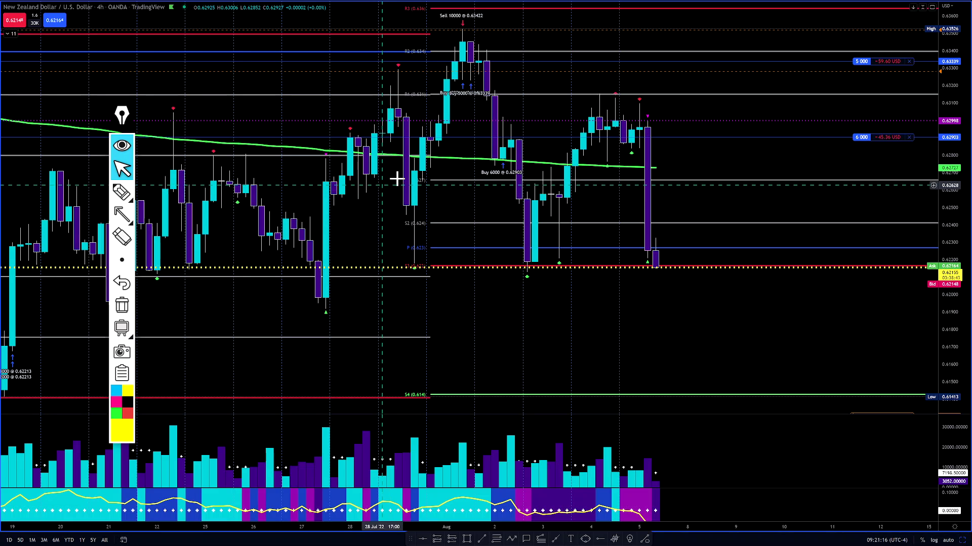
left_click(489, 54)
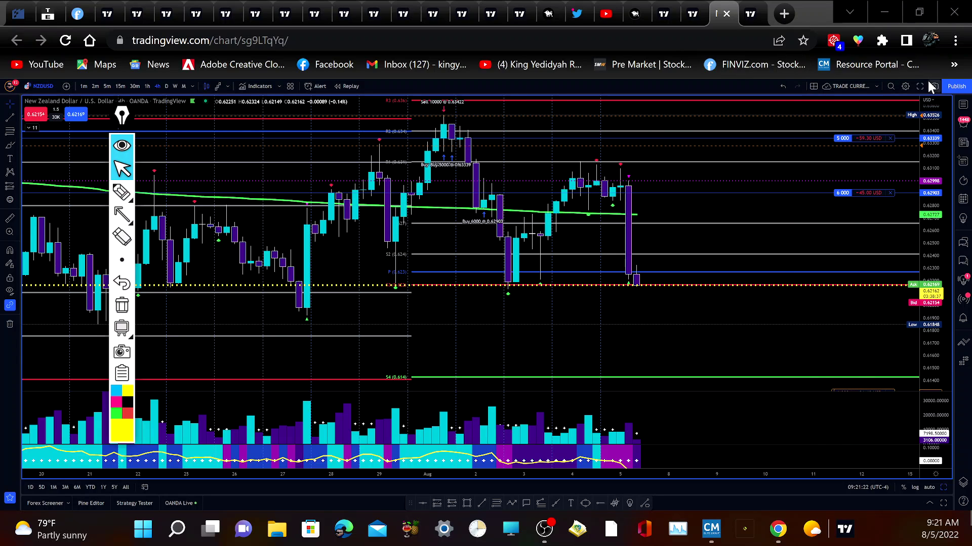
Switch to the Australian Dollar / U.S. Dollar 4-hour chart and show its August candles and pivot lines full screen
mouse_move(751, 15)
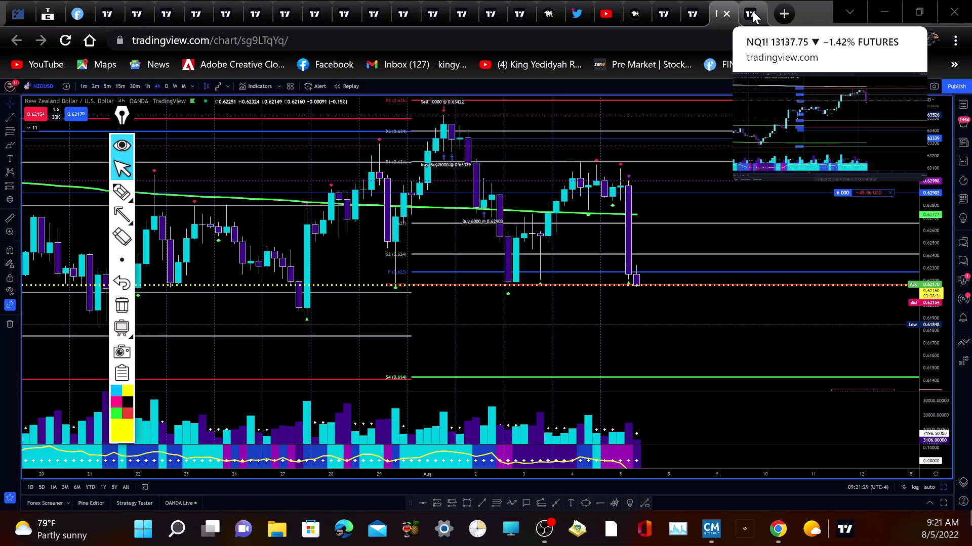
left_click(751, 15)
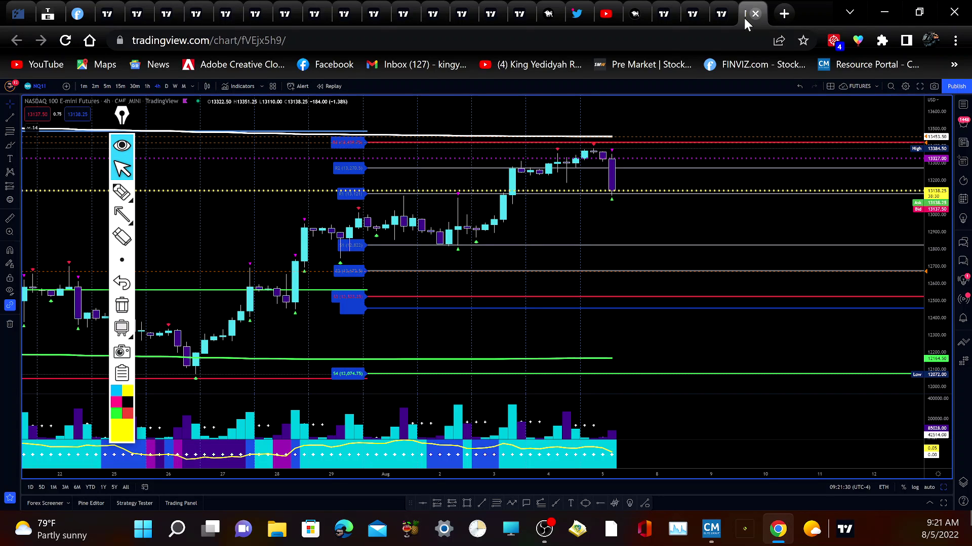
left_click(698, 15)
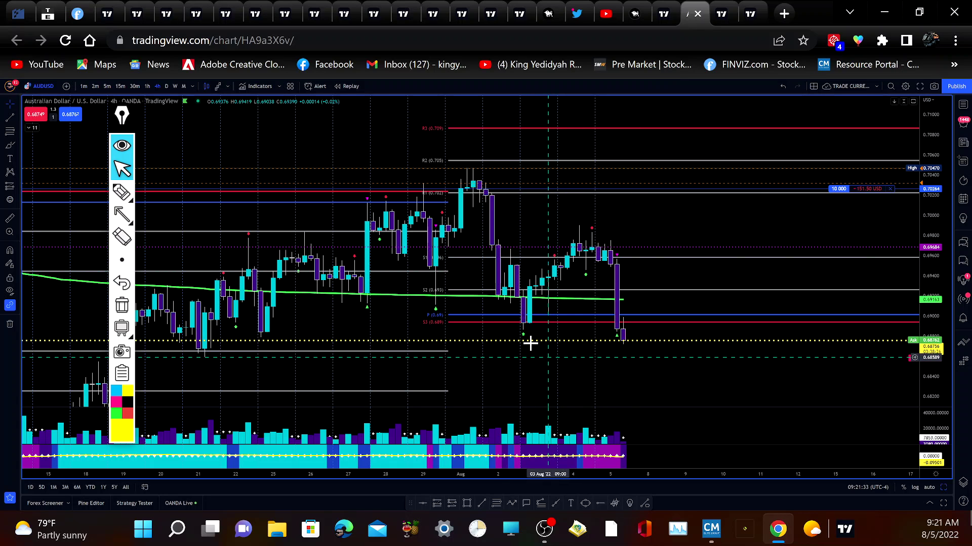
left_click_drag(529, 340, 484, 284)
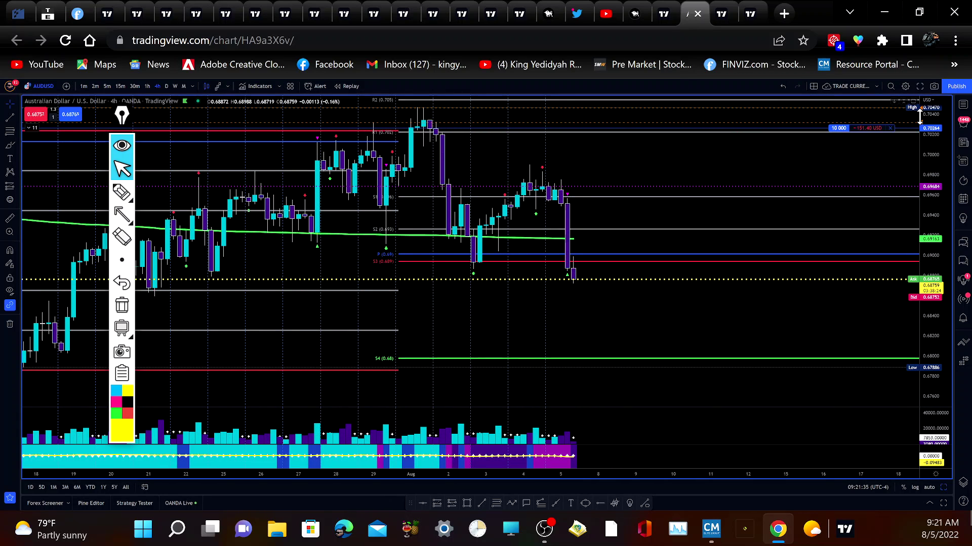
left_click(920, 86)
scroll(503, 295, "up", 3)
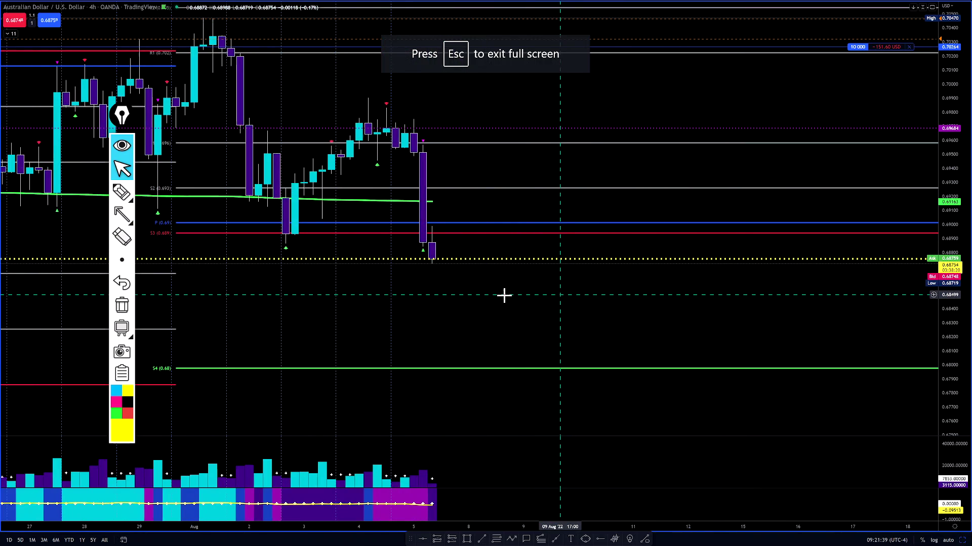
left_click_drag(633, 333, 783, 346)
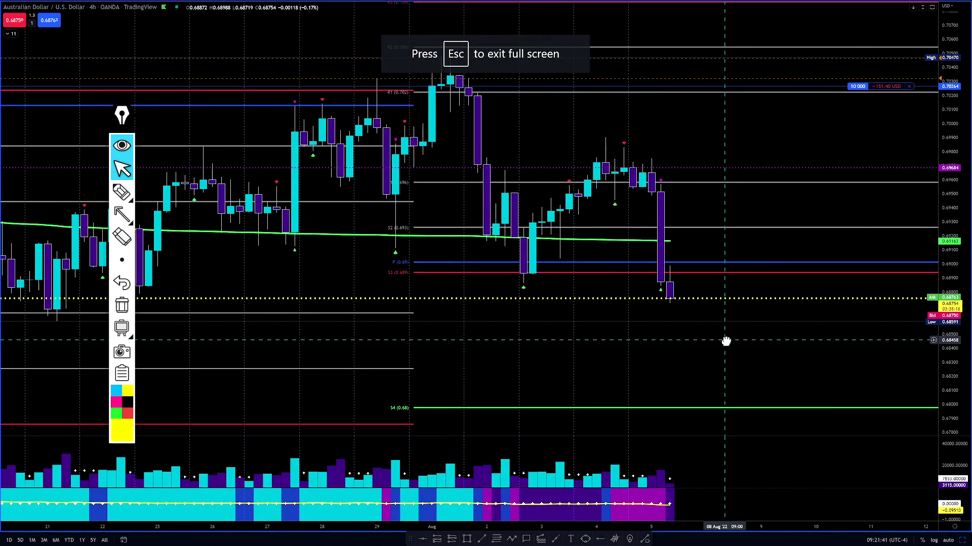
Draw yellow arrows to the 10 000 position line near R1 and along the following AUD/USD drop, rebound and latest bearish candle
left_click(121, 214)
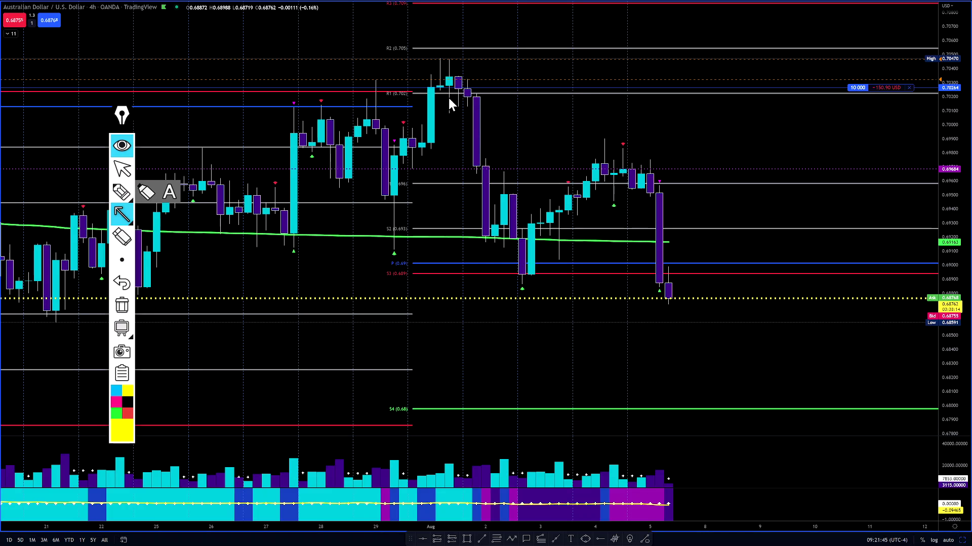
left_click_drag(432, 133, 466, 92)
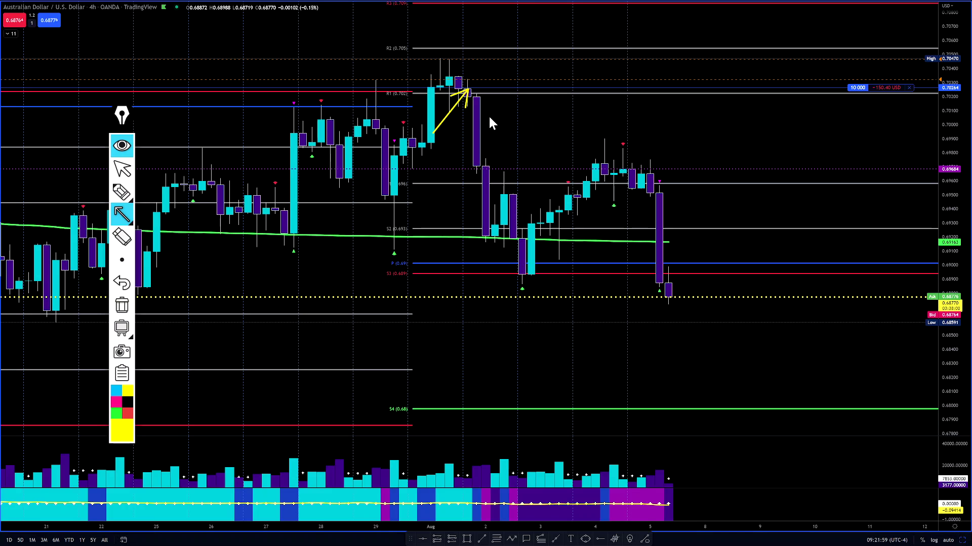
mouse_move(487, 92)
left_mouse_down()
mouse_move(521, 183)
mouse_move(529, 248)
mouse_move(580, 202)
mouse_move(604, 149)
left_mouse_up()
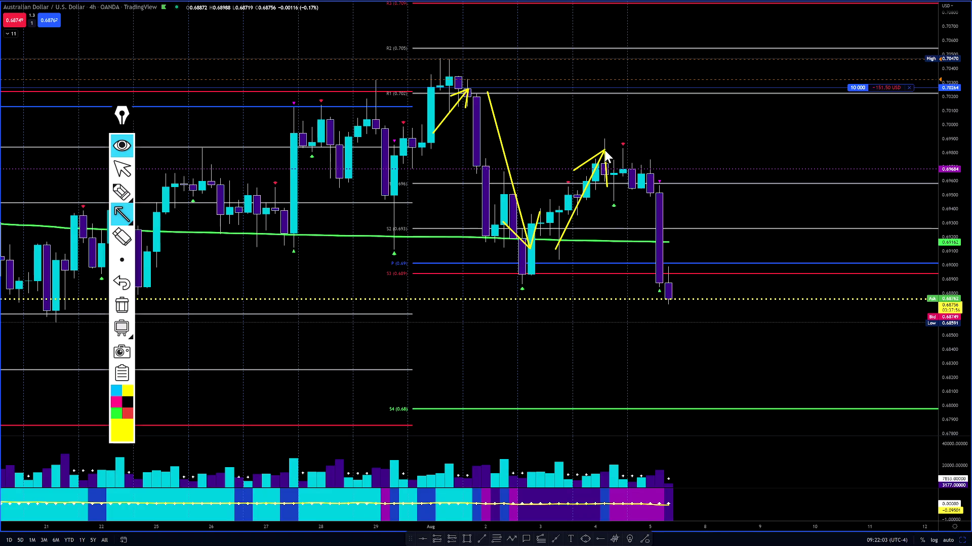
left_click_drag(664, 214, 681, 277)
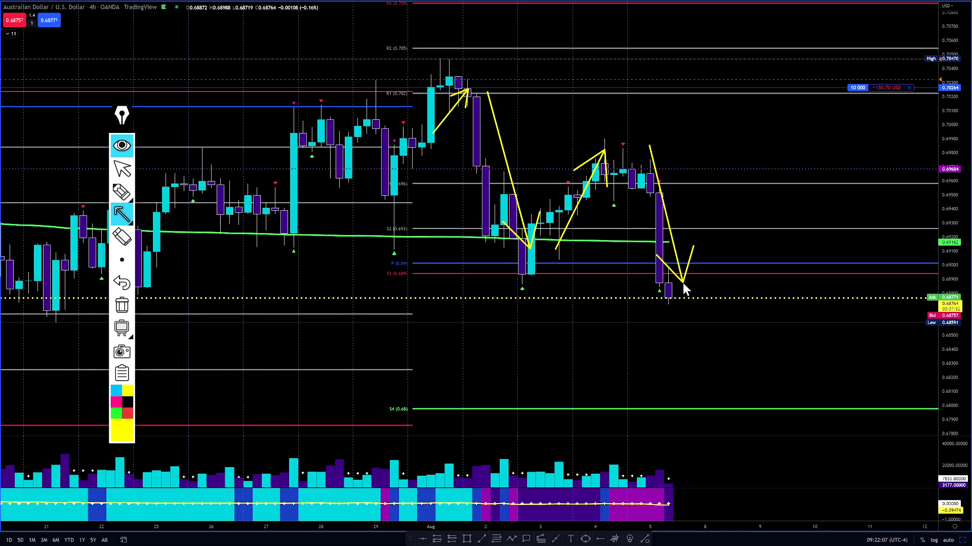
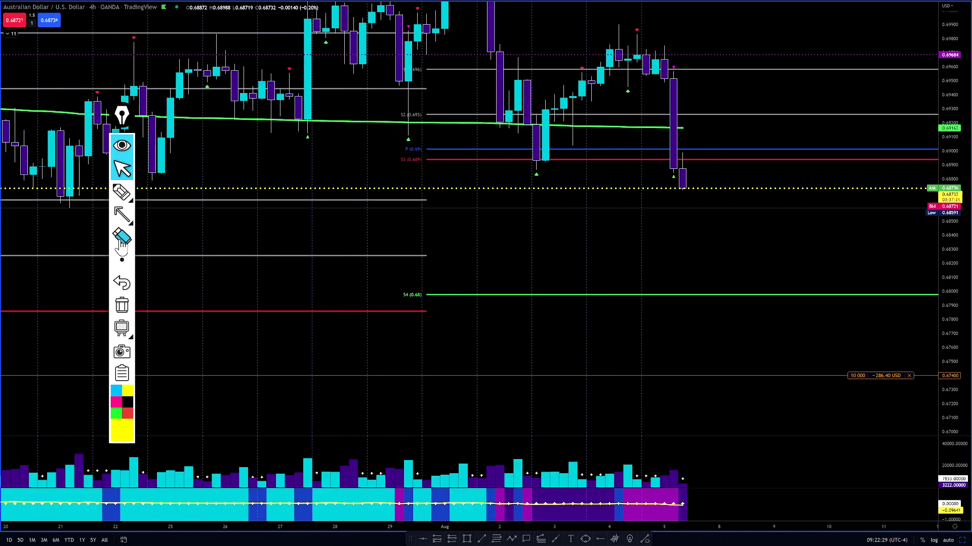
Draw a yellow arrow from below the latest AUD/USD candles down to the orange 10 000 order line at 0.67400 and dismiss the margin warning
left_click(123, 216)
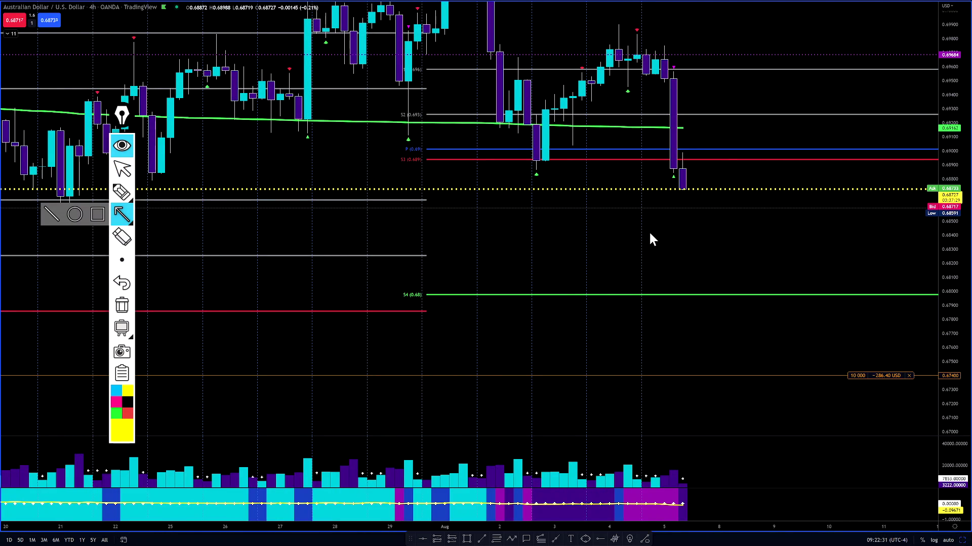
left_click_drag(649, 233, 609, 375)
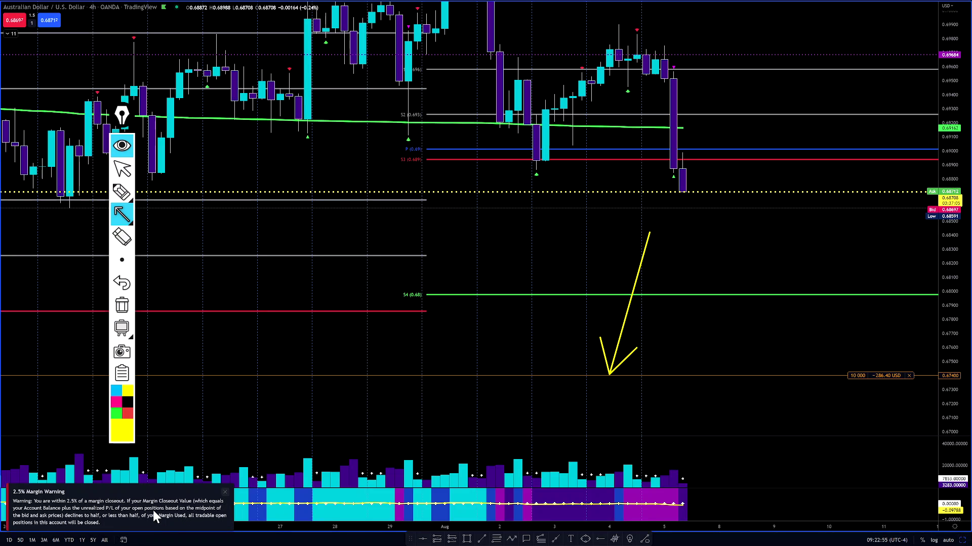
left_click(223, 492)
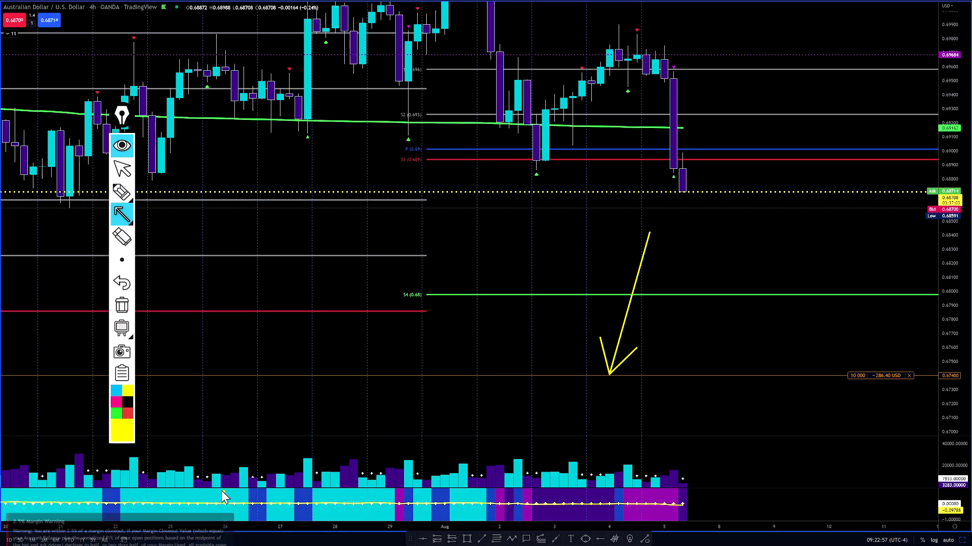
Clear the AUD/USD arrow, return to the pointer and move the on-screen drawing palette slightly higher
left_click(129, 304)
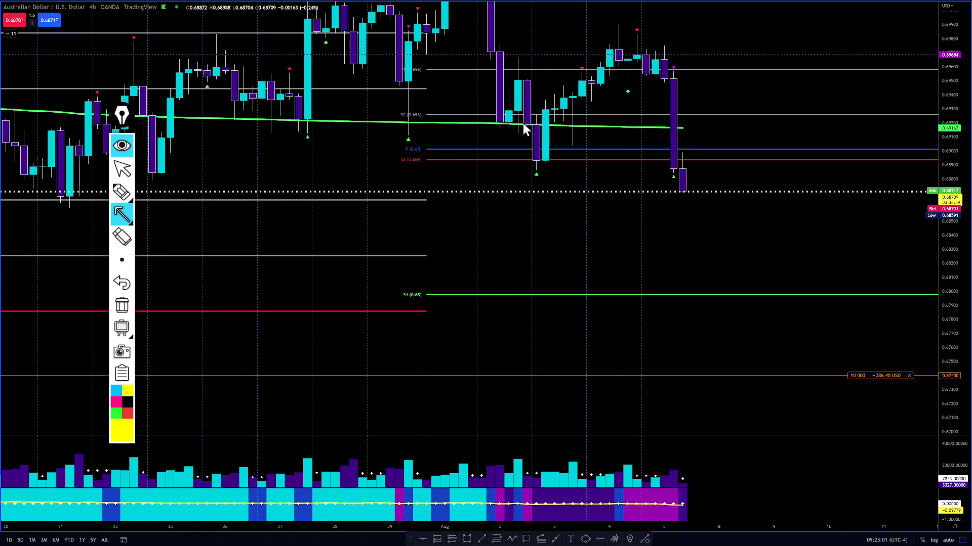
left_click(121, 168)
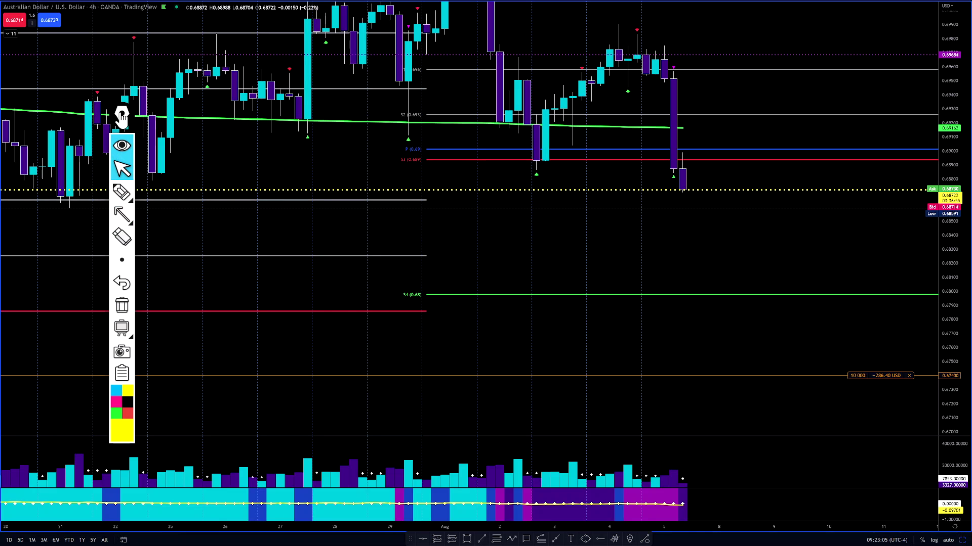
mouse_move(122, 115)
left_mouse_down()
mouse_move(180, 109)
mouse_move(134, 90)
left_mouse_up()
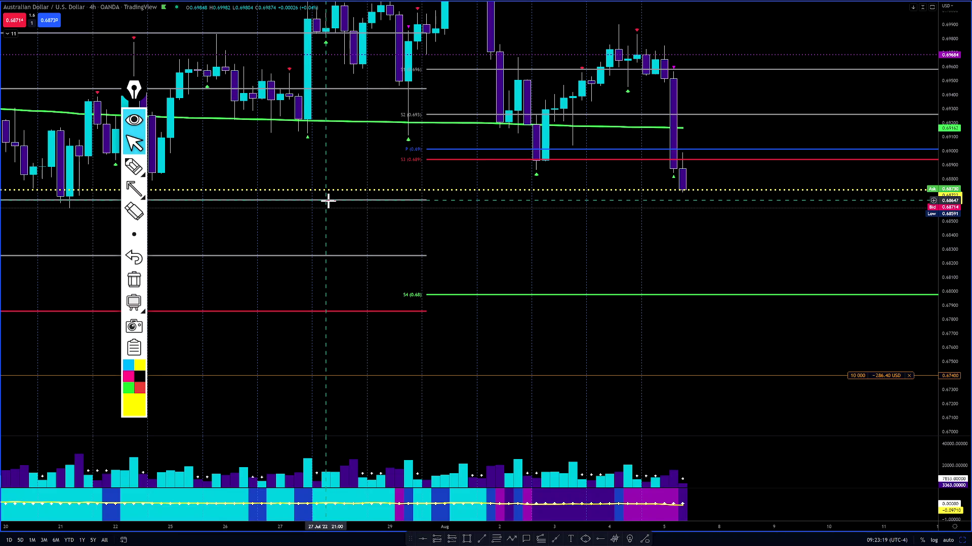
Add an AUDUSD price alert at 0.68634 and exit full screen
left_click(934, 204)
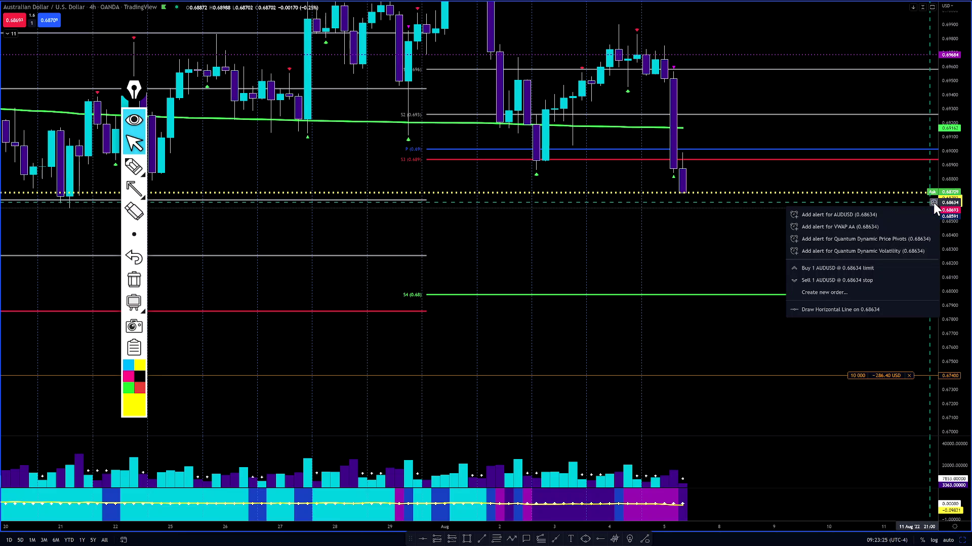
left_click(884, 213)
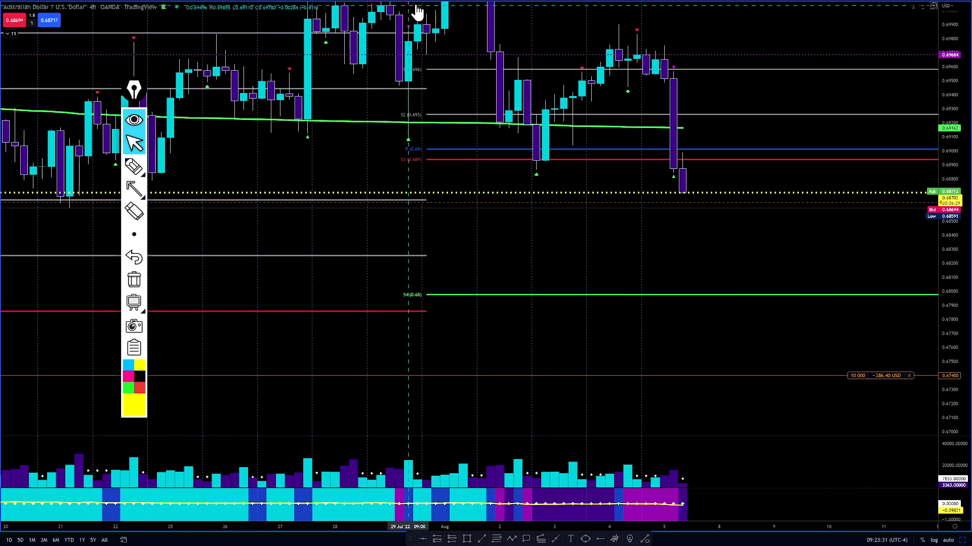
left_click(493, 53)
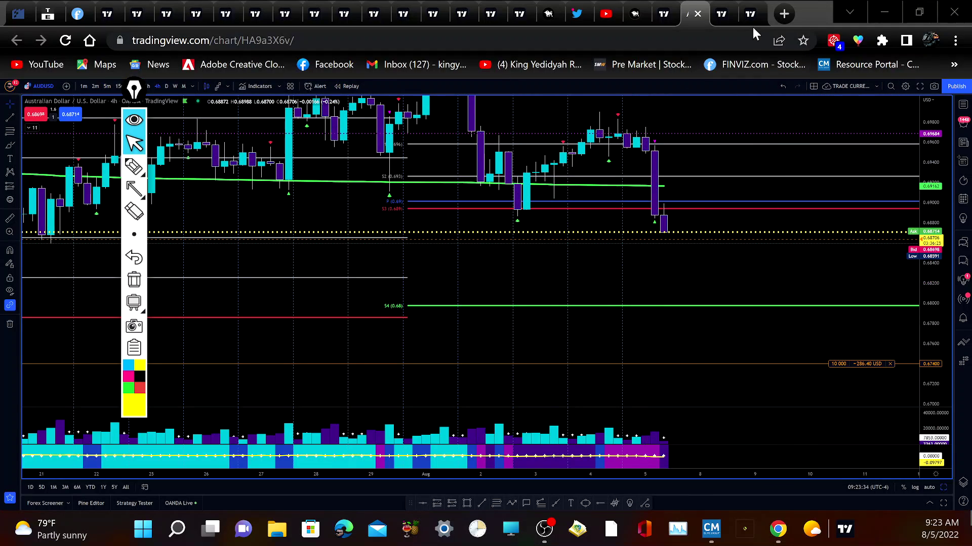
Return to the NZD/USD chart and add a price alert at 0.61973, below the latest candle
left_click(729, 16)
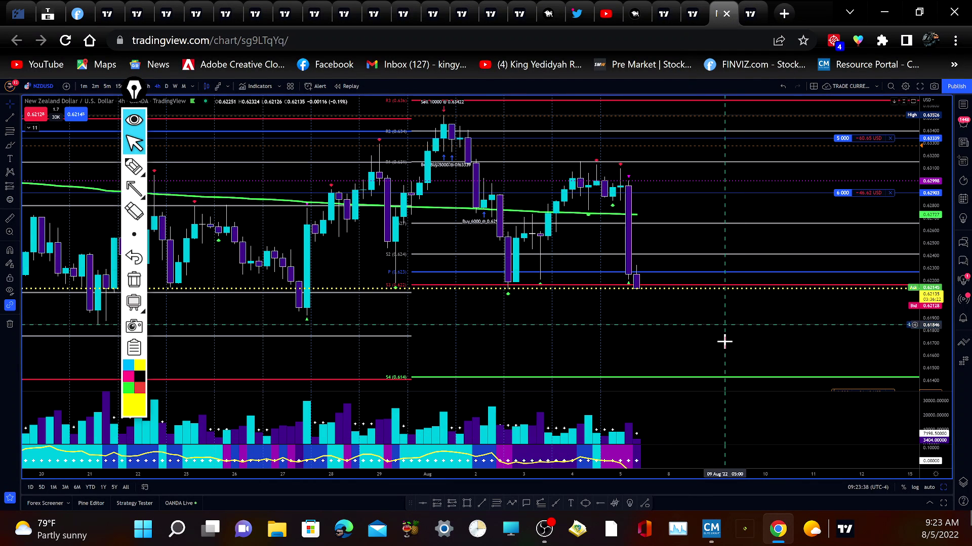
left_click_drag(722, 319, 718, 299)
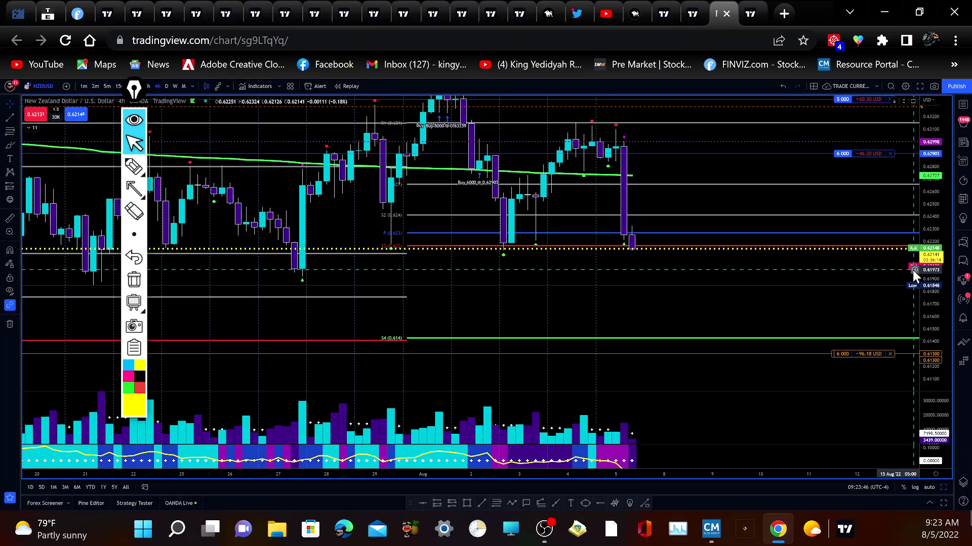
left_click(914, 270)
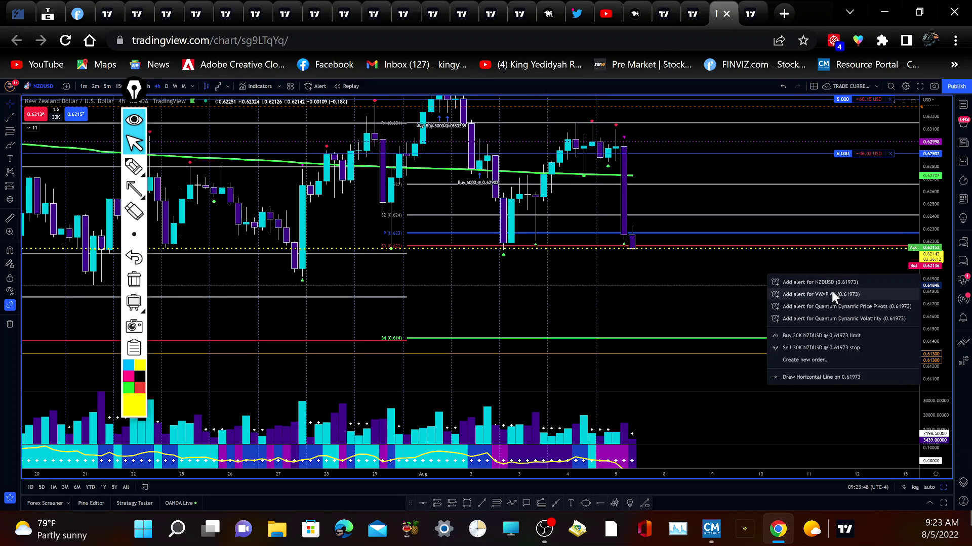
key("Escape")
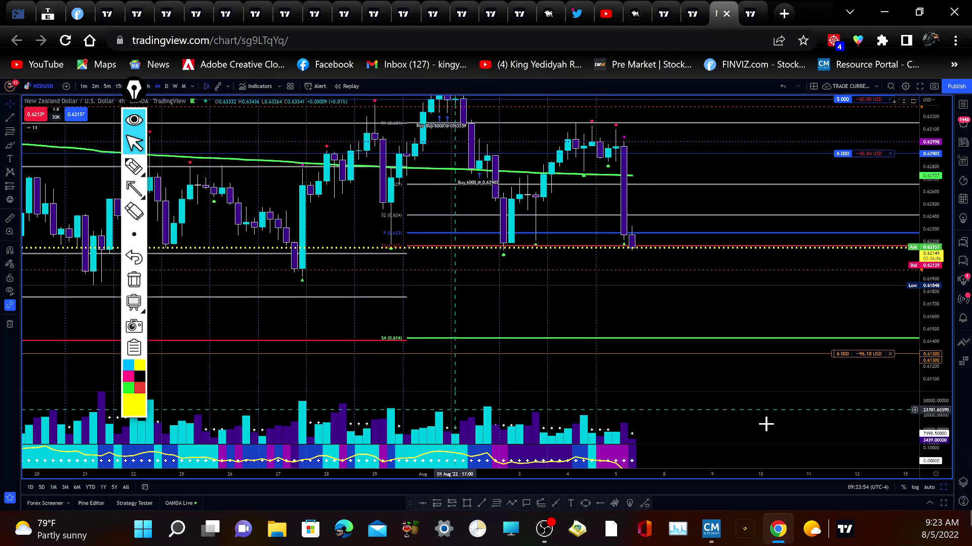
Rescale the lowest NZD/USD indicator pane and move the on-screen drawing palette away from the chart's timeframe options
left_click_drag(932, 454, 934, 465)
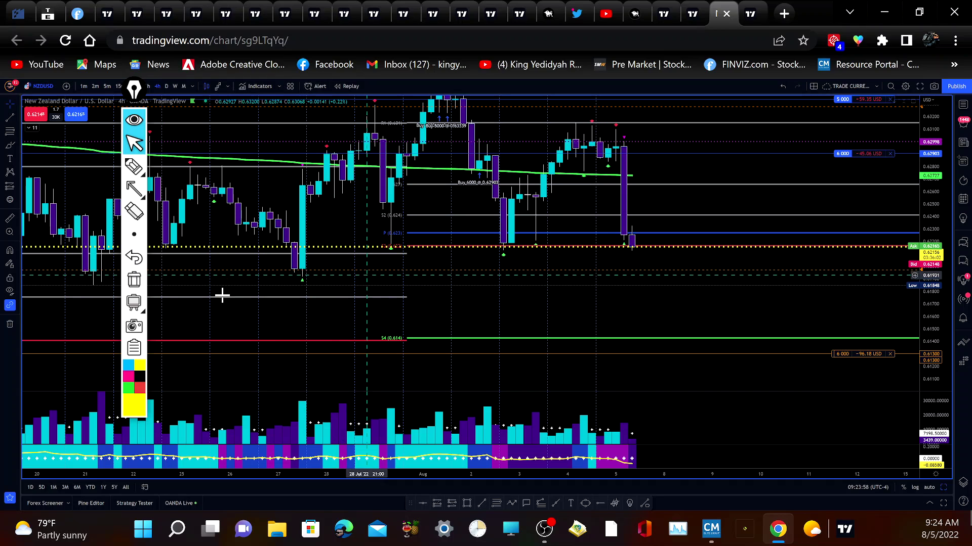
left_click_drag(134, 90, 326, 37)
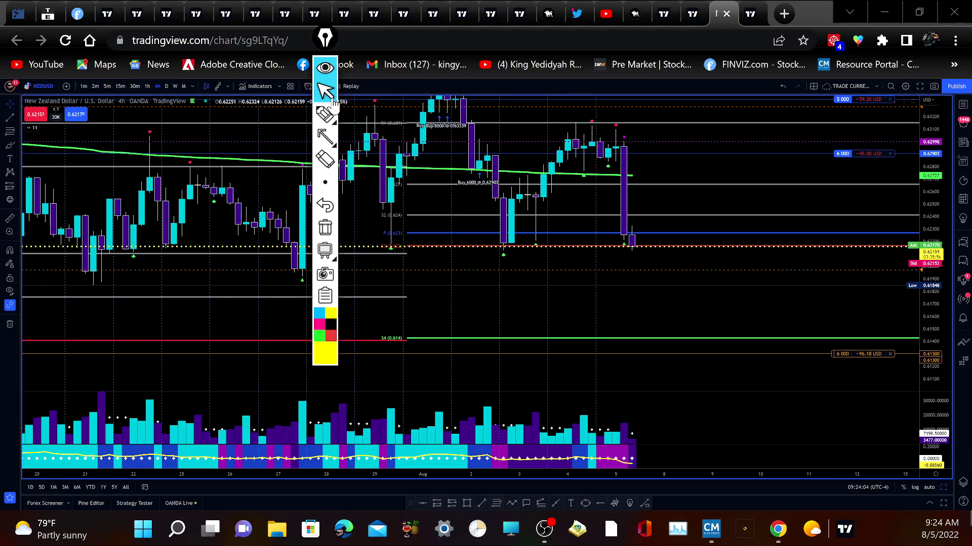
left_click_drag(324, 43, 267, 93)
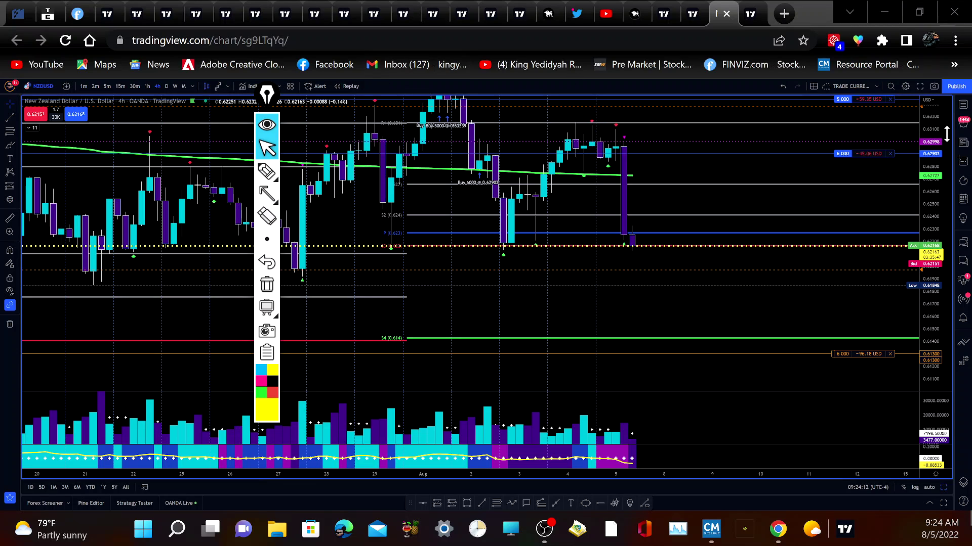
Show the alerts list beside the NZD/USD chart, and bring up the NASDAQ 100 futures chart with the drawing palette moved over its older candles
left_click(963, 126)
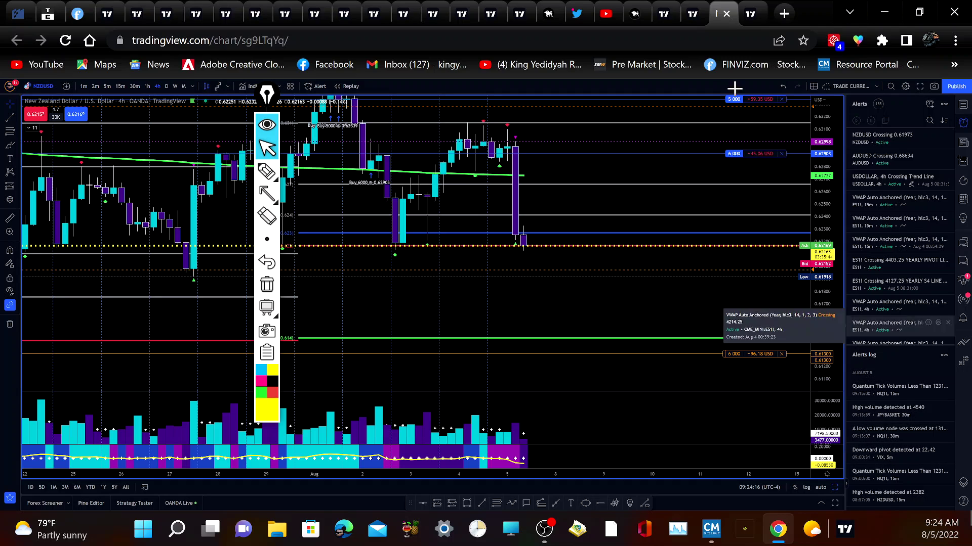
mouse_move(692, 14)
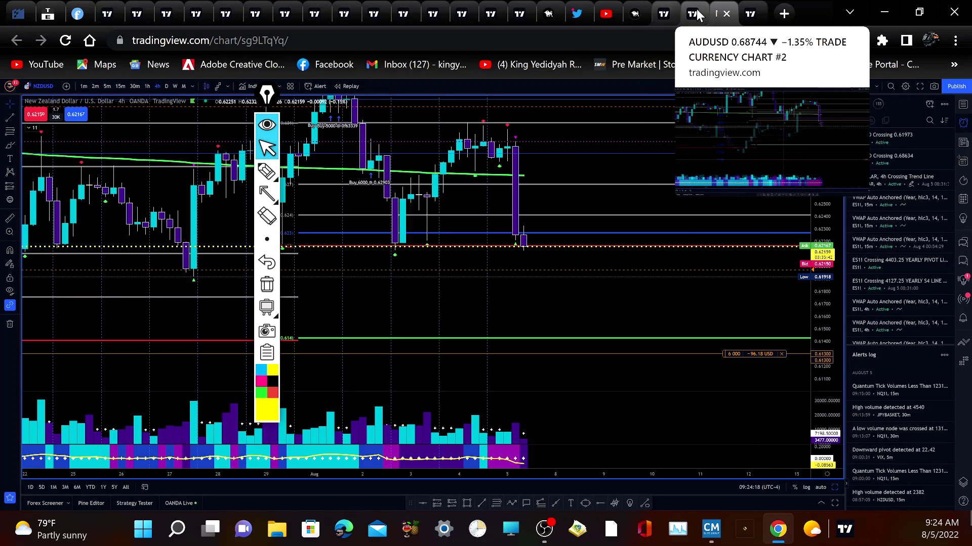
left_click(750, 14)
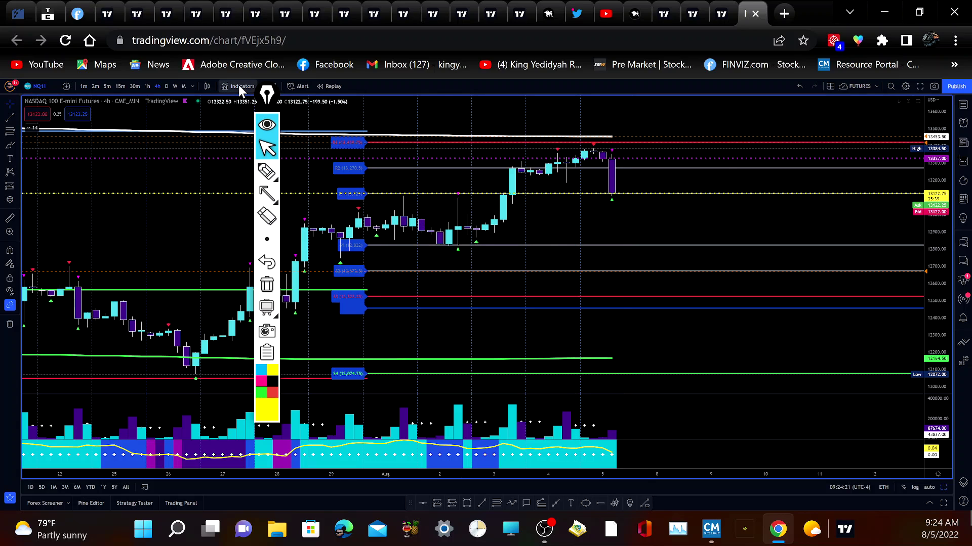
left_click_drag(267, 94, 140, 86)
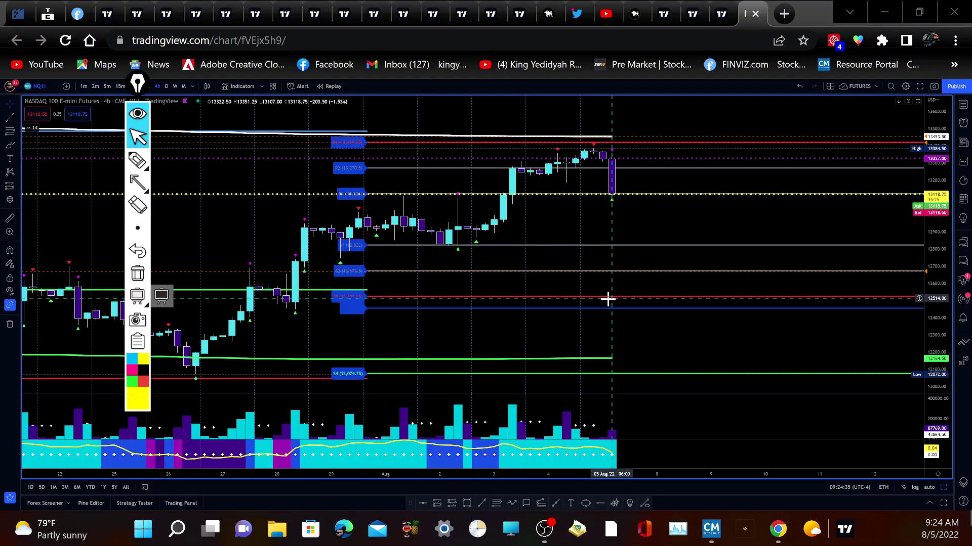
Bring up the Dollar Index chart on the daily timeframe and compress its price scale to fit the pivots from R4 down to S4
left_click(666, 14)
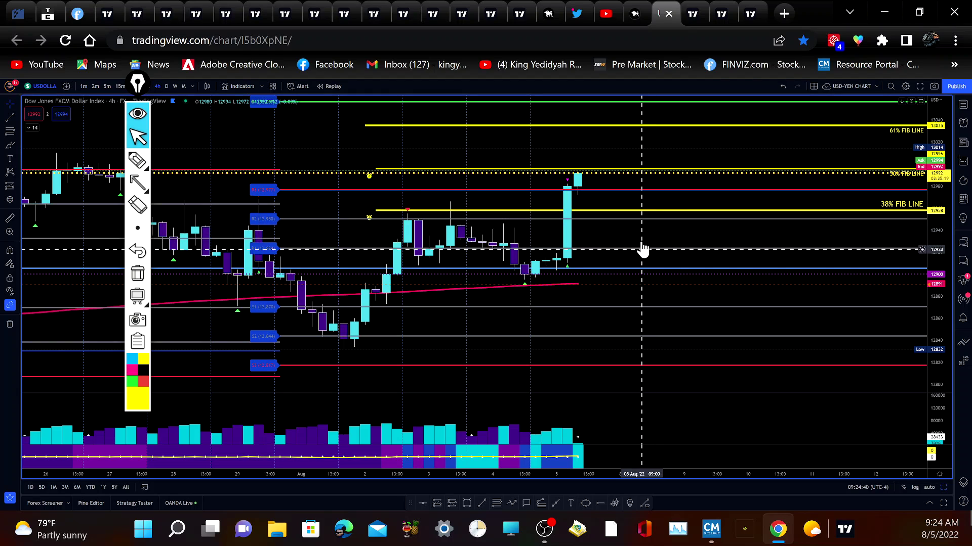
left_click_drag(651, 243, 657, 268)
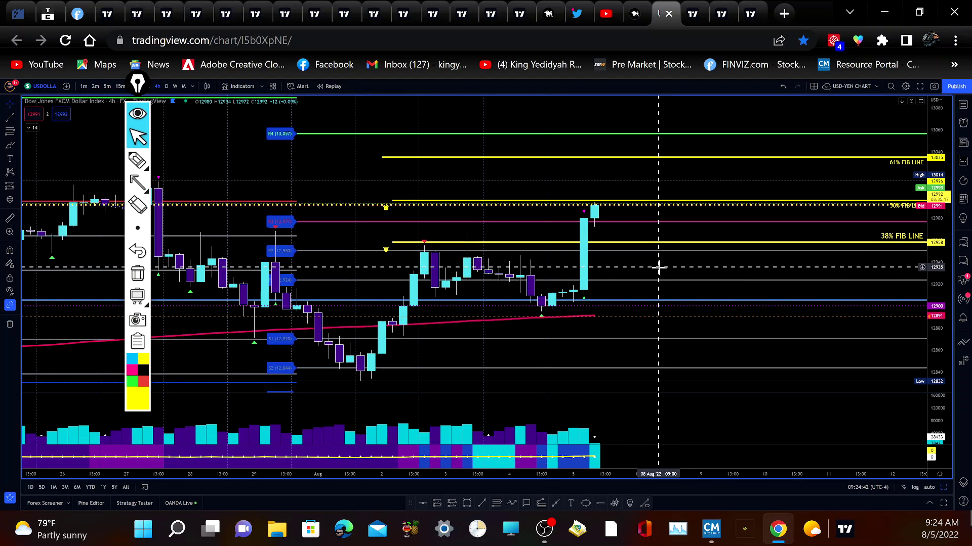
left_click(165, 86)
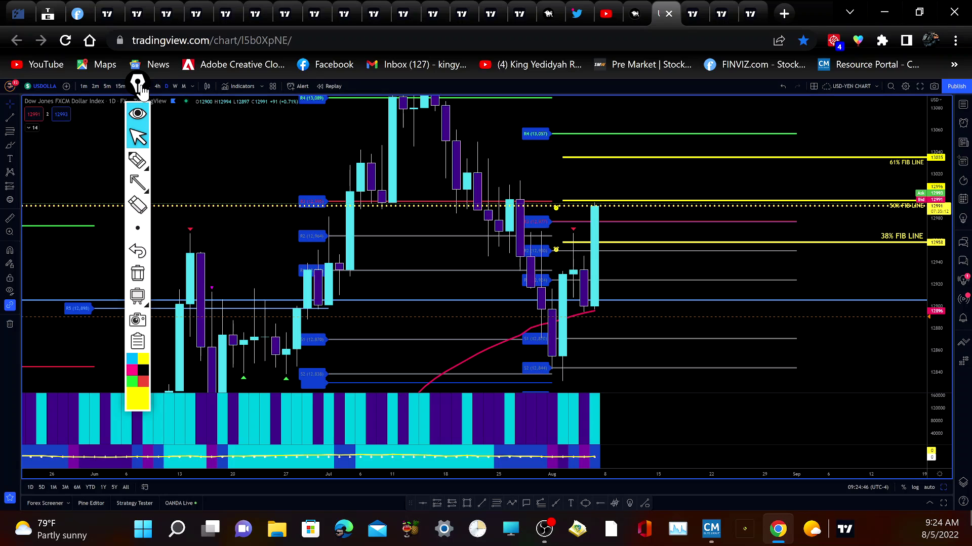
mouse_move(140, 89)
left_mouse_down()
mouse_move(158, 99)
mouse_move(118, 123)
left_mouse_up()
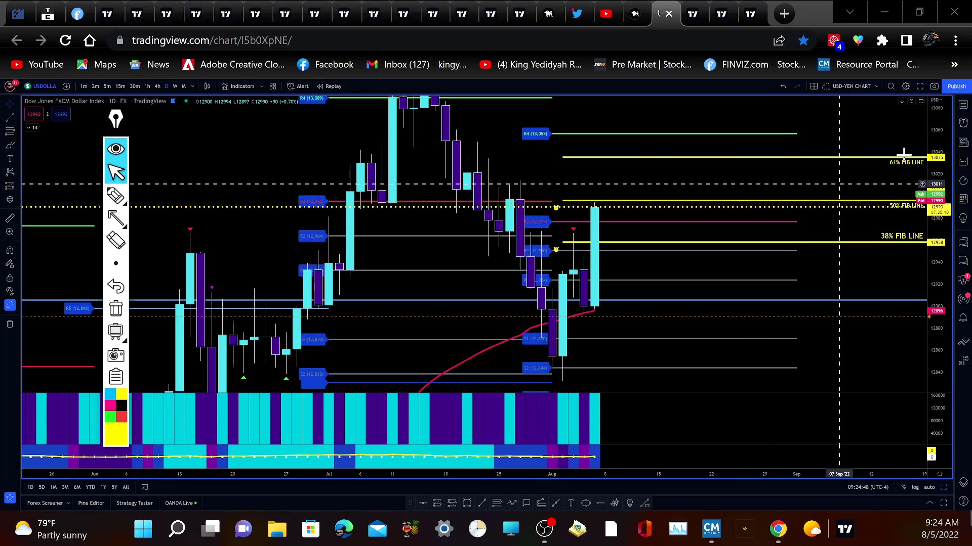
left_click_drag(943, 138, 930, 264)
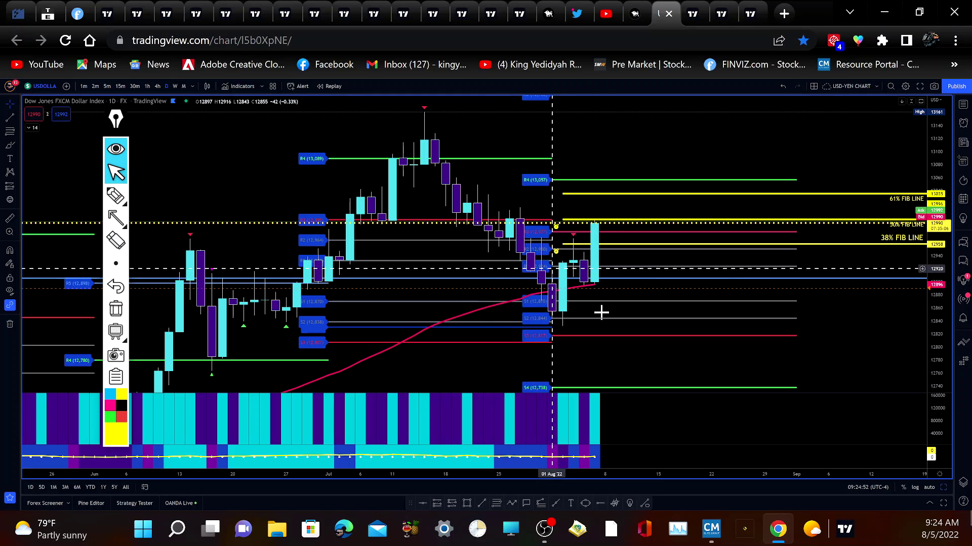